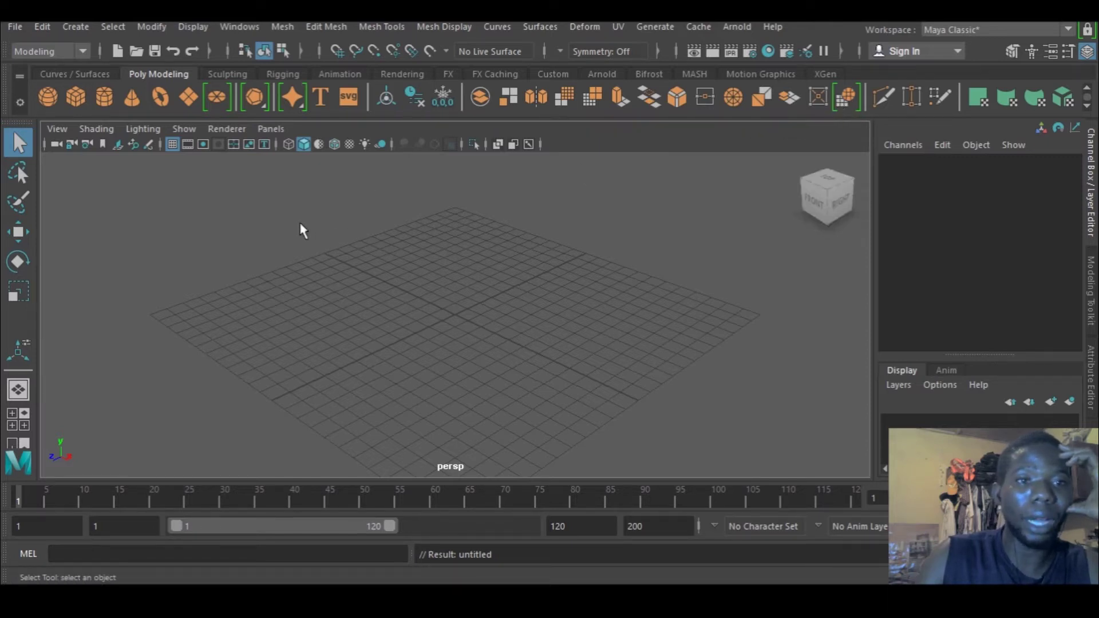
# Create a polygon sphere, scale it uniformly to 7.867, and maximize the front view.
pyautogui.click(52, 103)
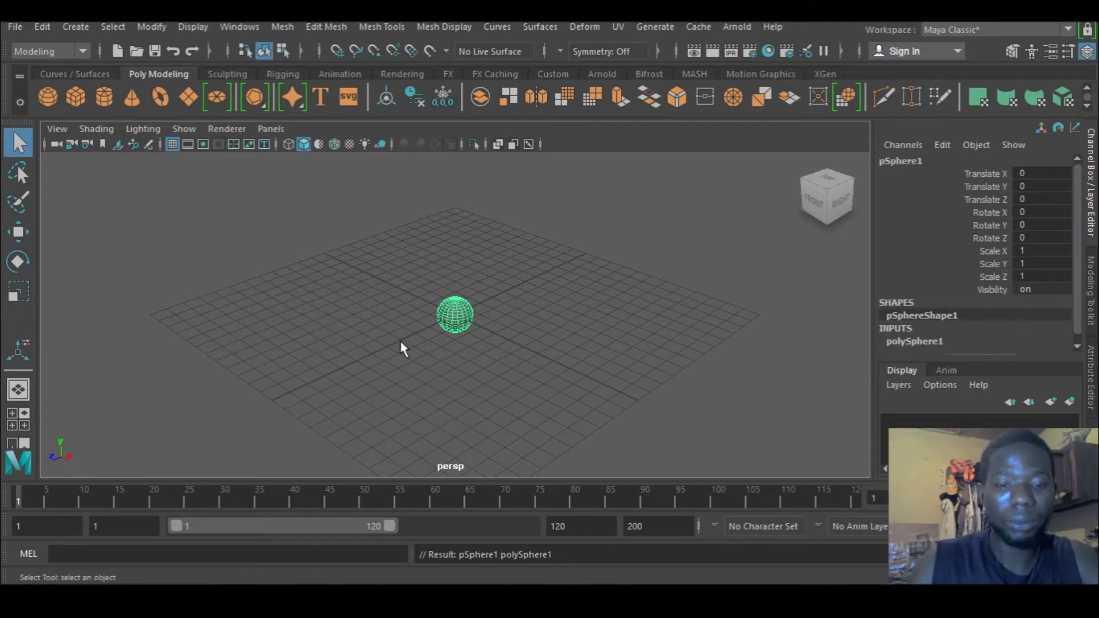
pyautogui.press('r')
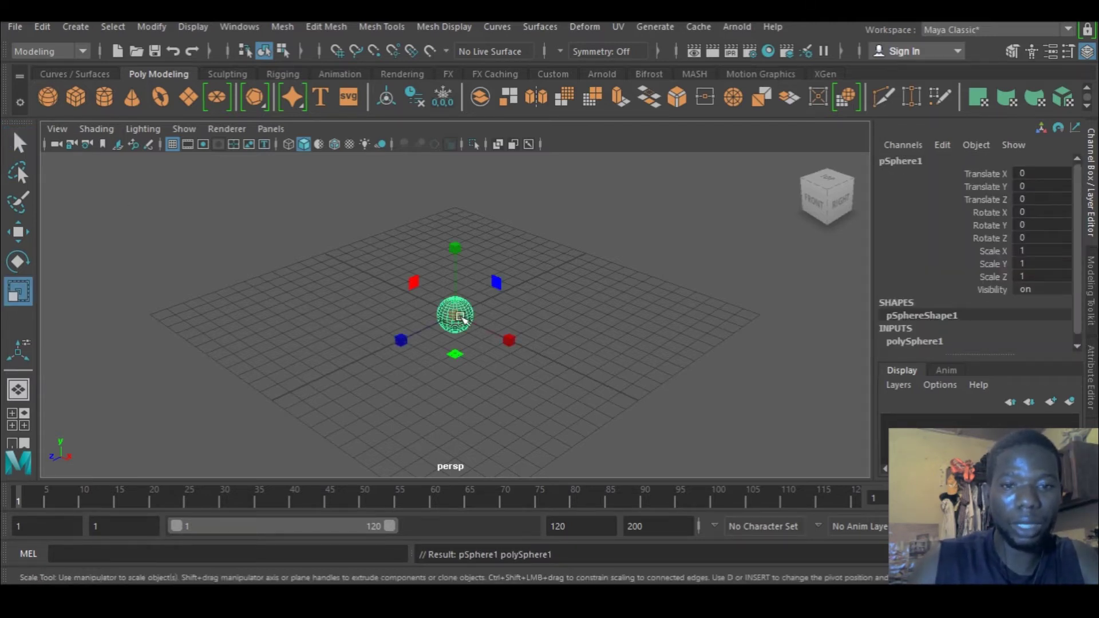
pyautogui.moveTo(461, 318); pyautogui.dragTo(674, 263)
pyautogui.press('space')
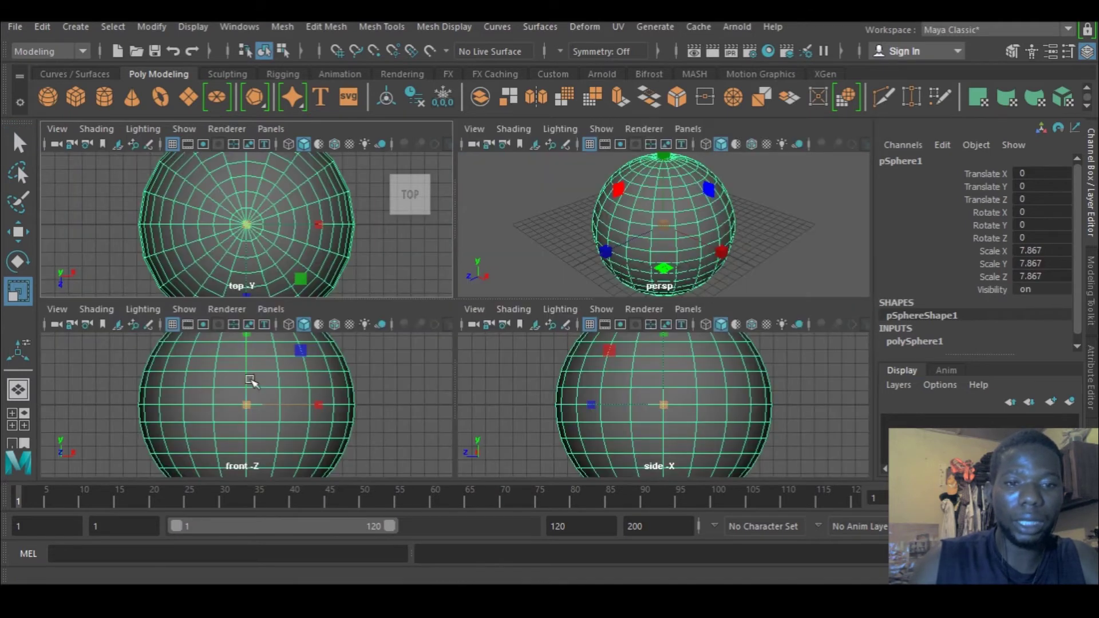
pyautogui.press('space')
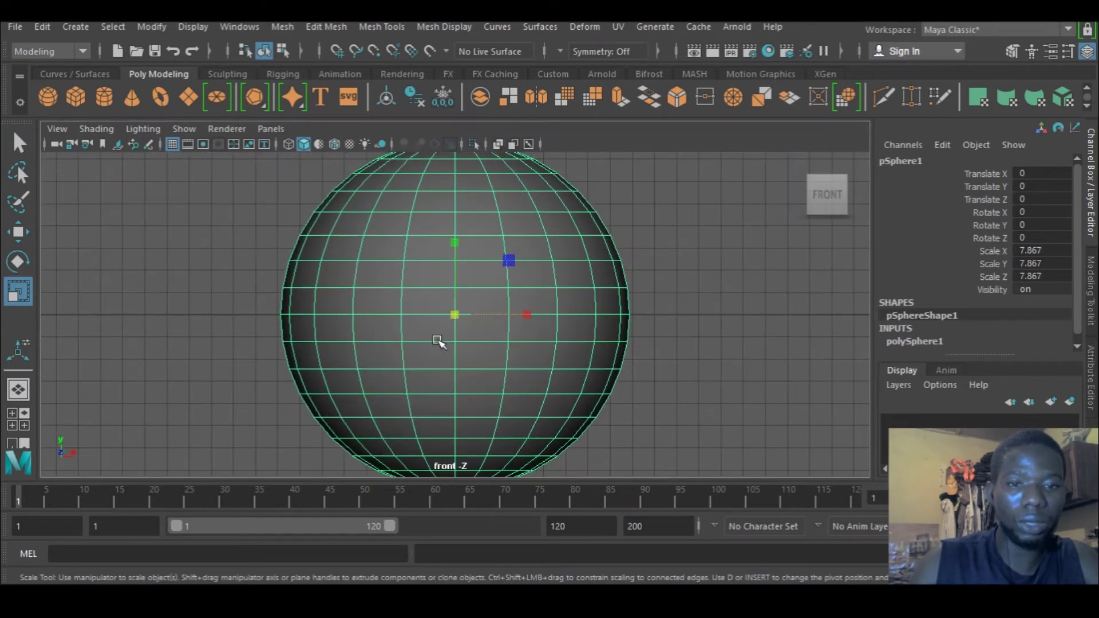
pyautogui.moveTo(438, 330); pyautogui.dragTo(434, 181, button='right')
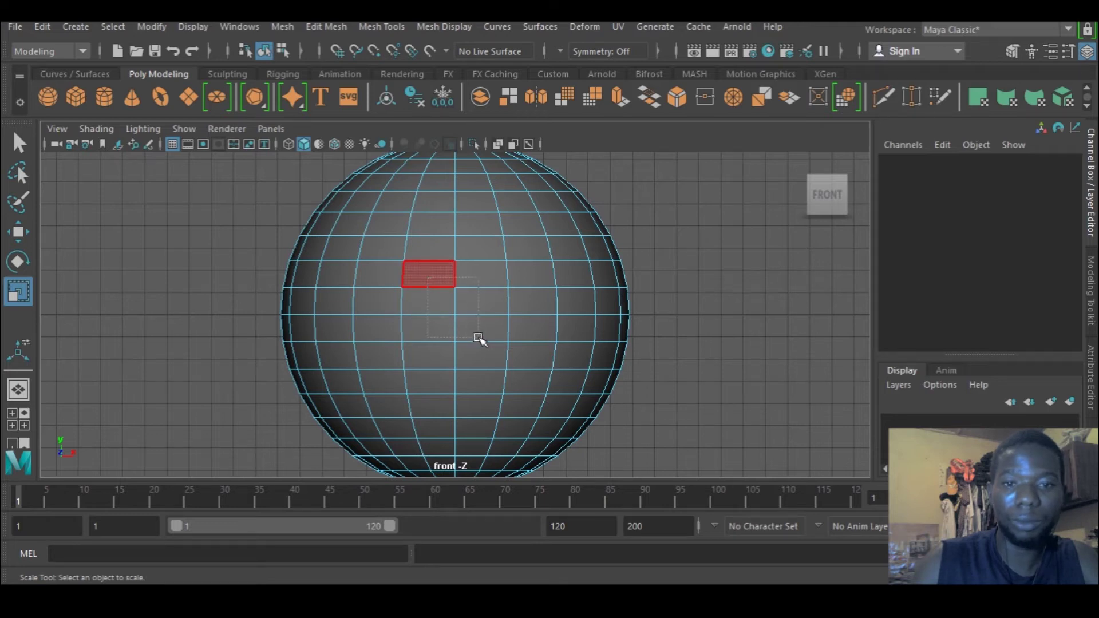
# Select a block of faces on the sphere's front and another on its side, then circularize them.
pyautogui.moveTo(478, 337); pyautogui.dragTo(478, 338)
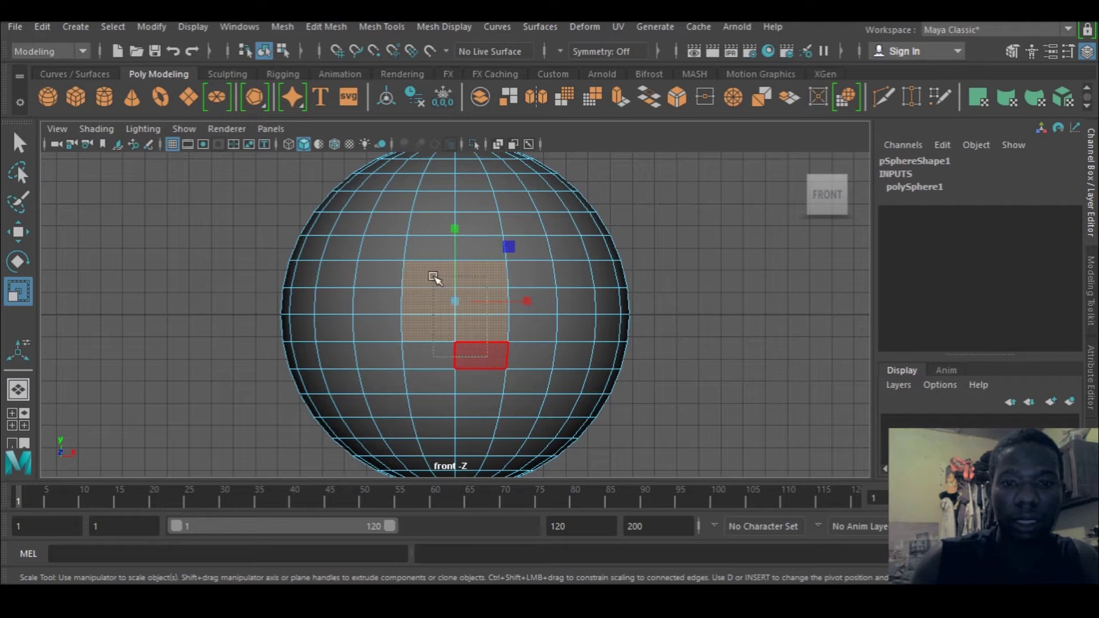
pyautogui.keyDown('shift'); pyautogui.click(499, 358); pyautogui.keyUp('shift')
pyautogui.press('space')
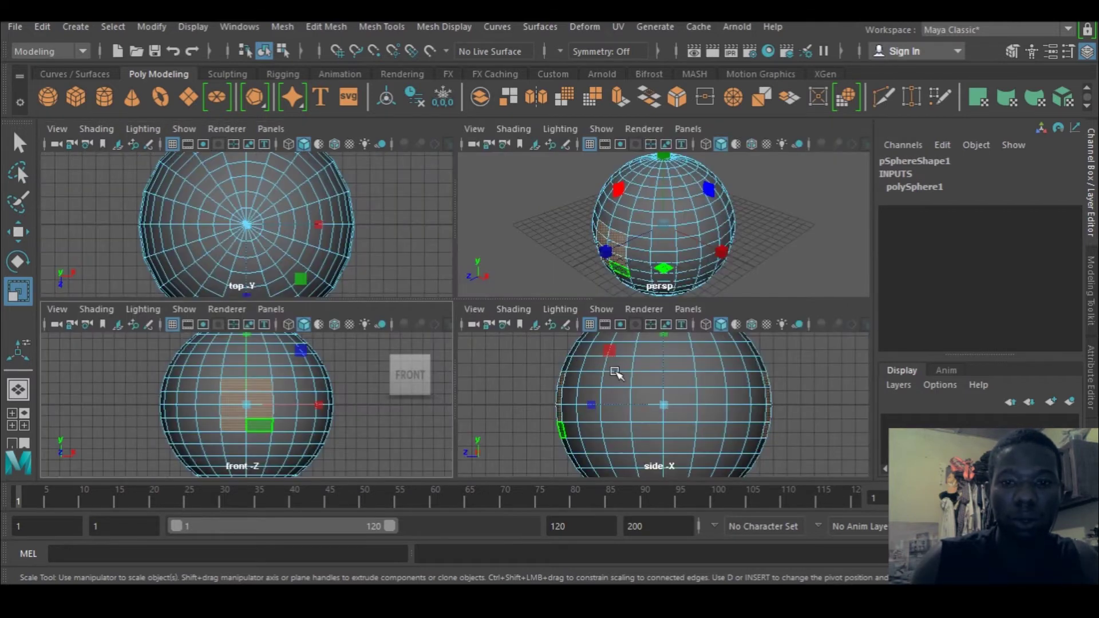
pyautogui.press('space')
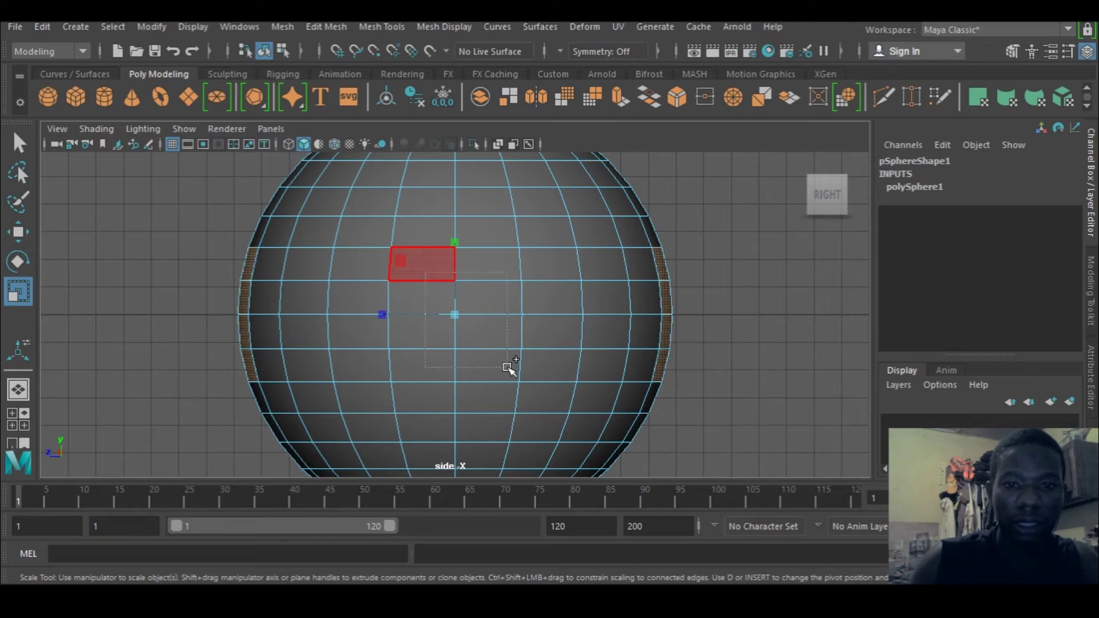
pyautogui.keyDown('shift'); pyautogui.moveTo(508, 368); pyautogui.dragTo(508, 373); pyautogui.keyUp('shift')
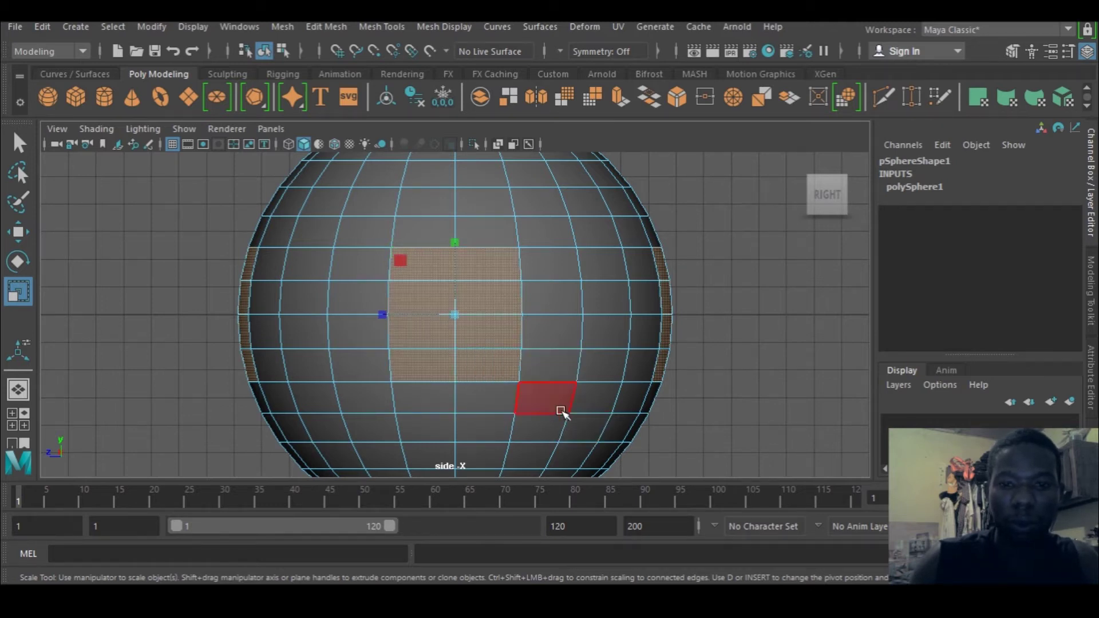
pyautogui.click(844, 104)
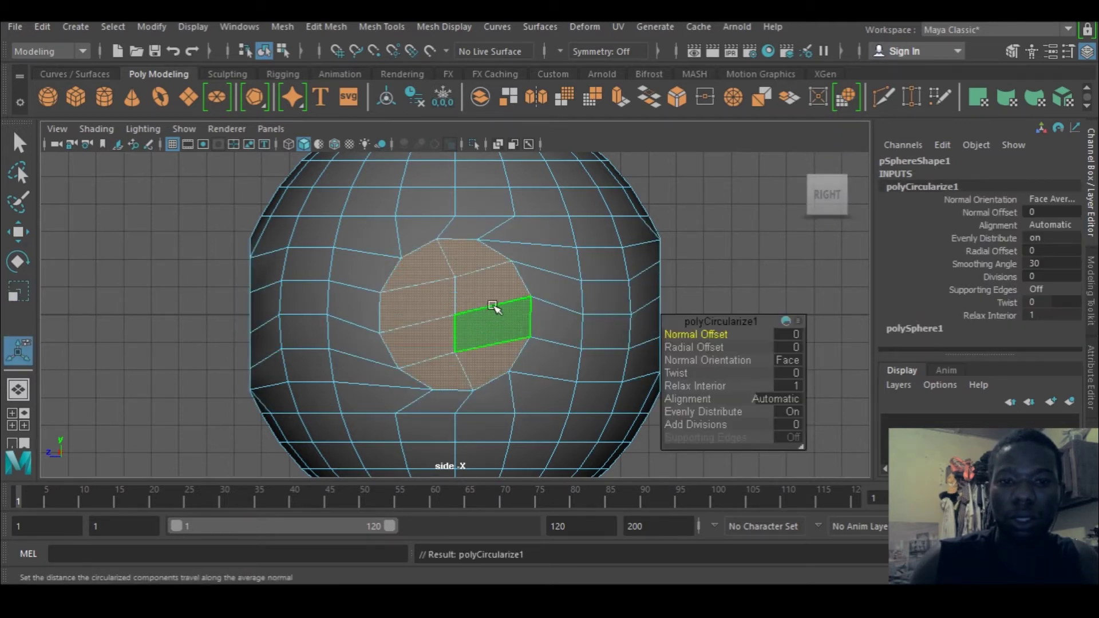
# Give the circular patches 9 added divisions, test and undo a normal offset, then extrude them.
pyautogui.press('space')
pyautogui.press('space')
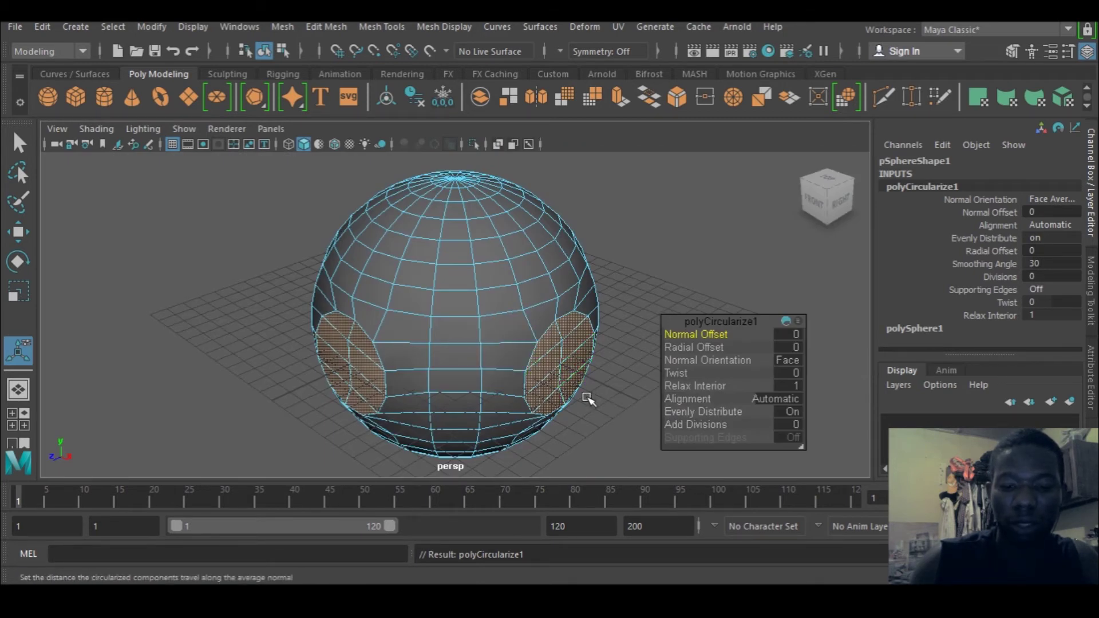
pyautogui.keyDown('alt'); pyautogui.moveTo(588, 399); pyautogui.dragTo(491, 363); pyautogui.keyUp('alt')
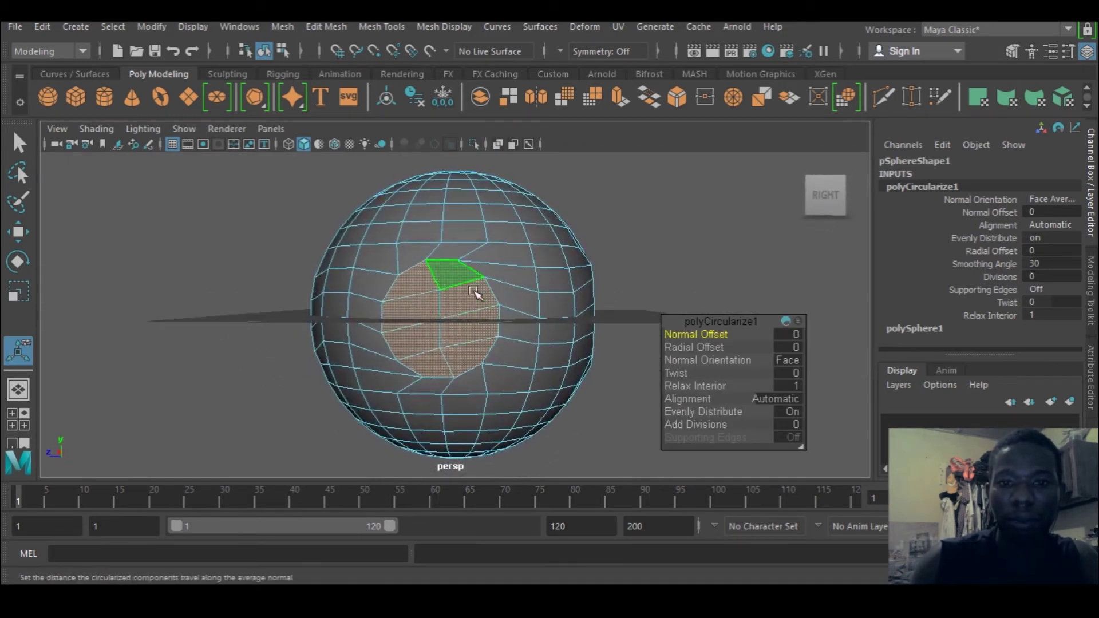
pyautogui.moveTo(699, 424); pyautogui.dragTo(705, 424)
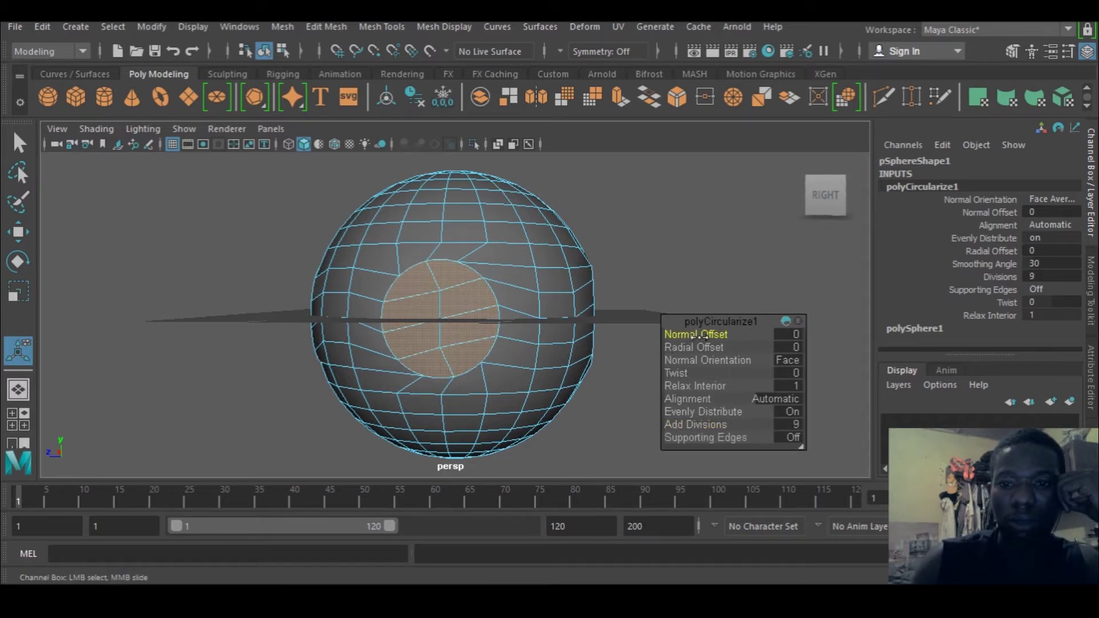
pyautogui.moveTo(701, 338); pyautogui.dragTo(727, 338)
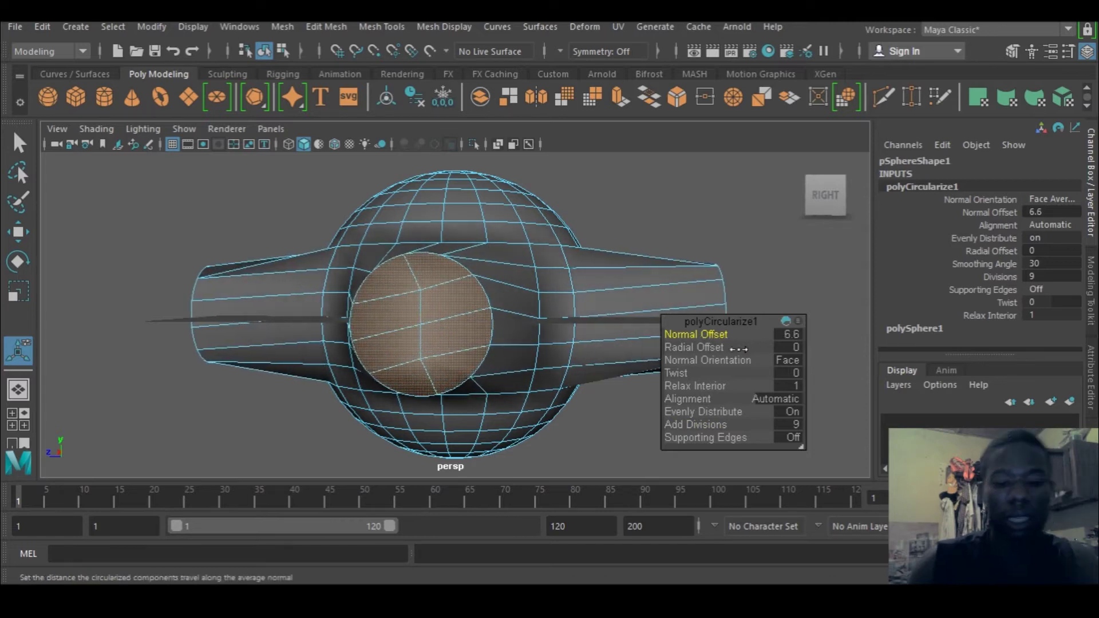
pyautogui.hotkey('ctrl', 'z')
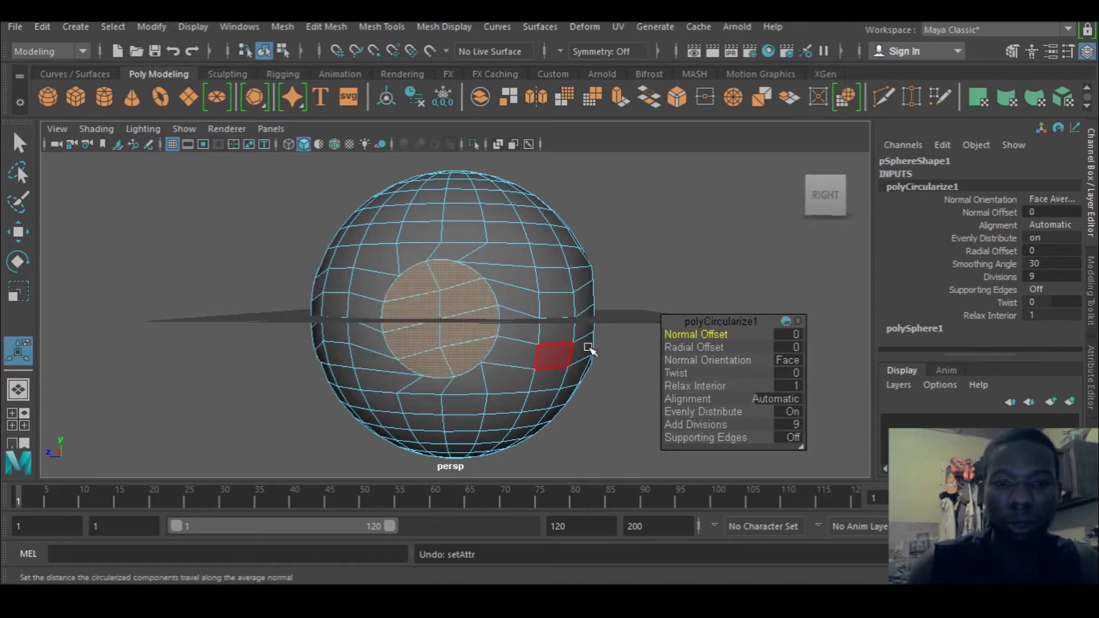
pyautogui.keyDown('alt'); pyautogui.moveTo(584, 351); pyautogui.dragTo(427, 366); pyautogui.keyUp('alt')
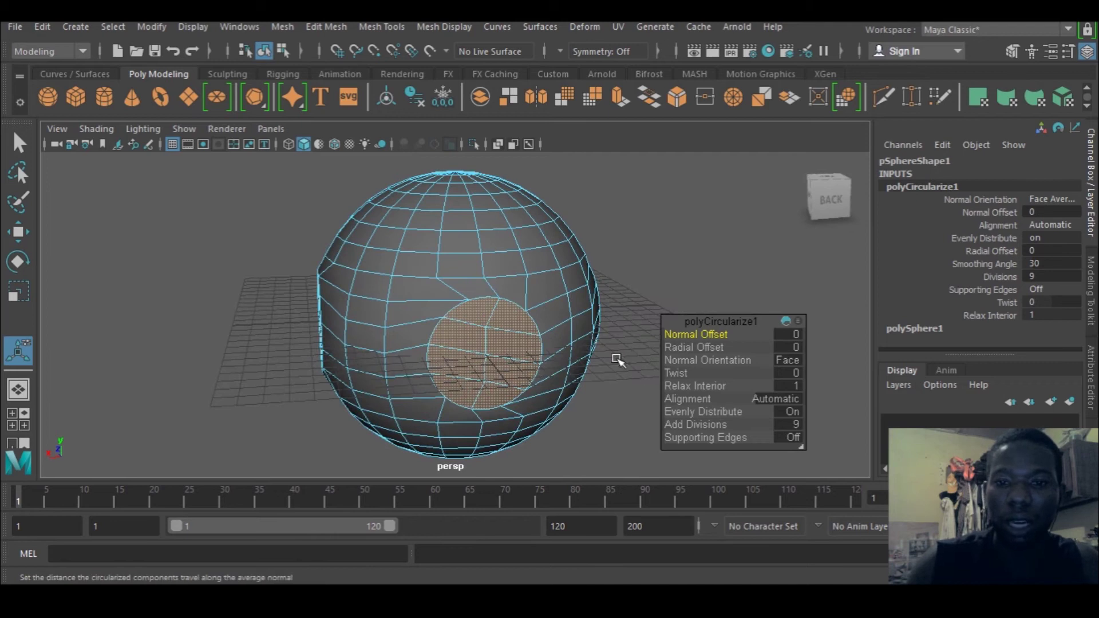
pyautogui.keyDown('alt'); pyautogui.moveTo(618, 360); pyautogui.dragTo(493, 378); pyautogui.keyUp('alt')
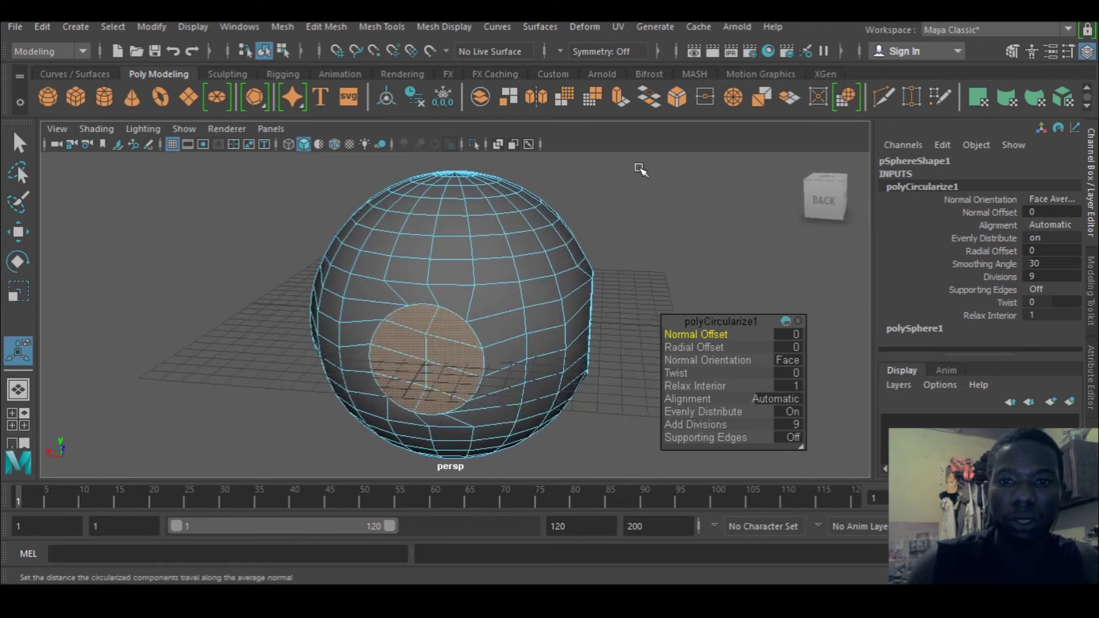
pyautogui.click(618, 93)
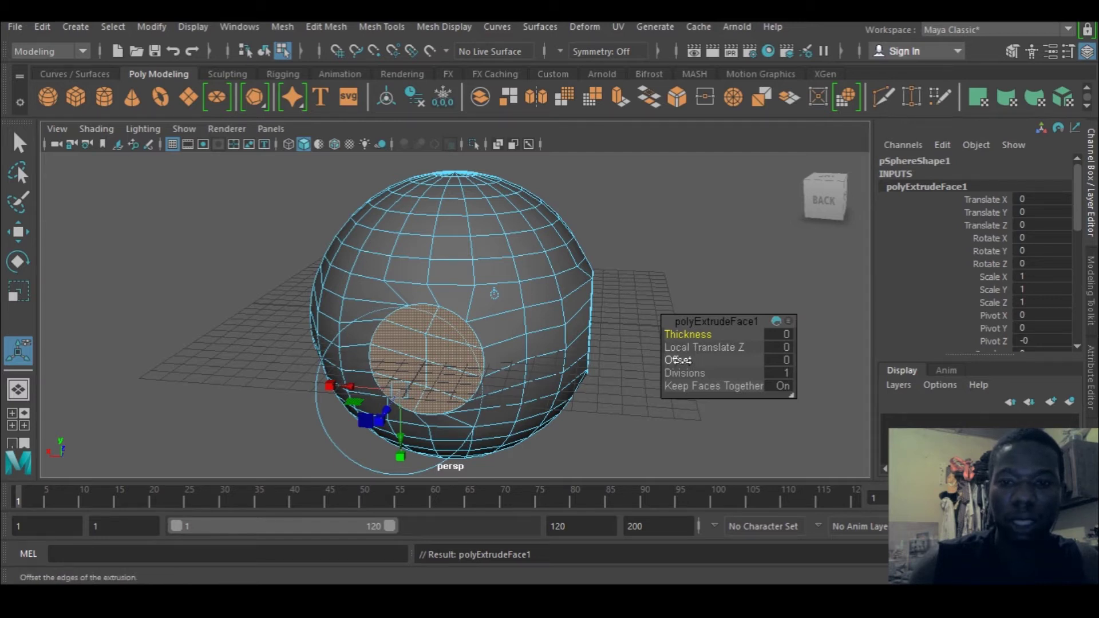
# Inset the extruded discs by 0.3 and extrude them outward into 0.7-thick rims.
pyautogui.moveTo(678, 360); pyautogui.dragTo(689, 359)
pyautogui.keyDown('alt'); pyautogui.moveTo(578, 347); pyautogui.dragTo(552, 343); pyautogui.keyUp('alt')
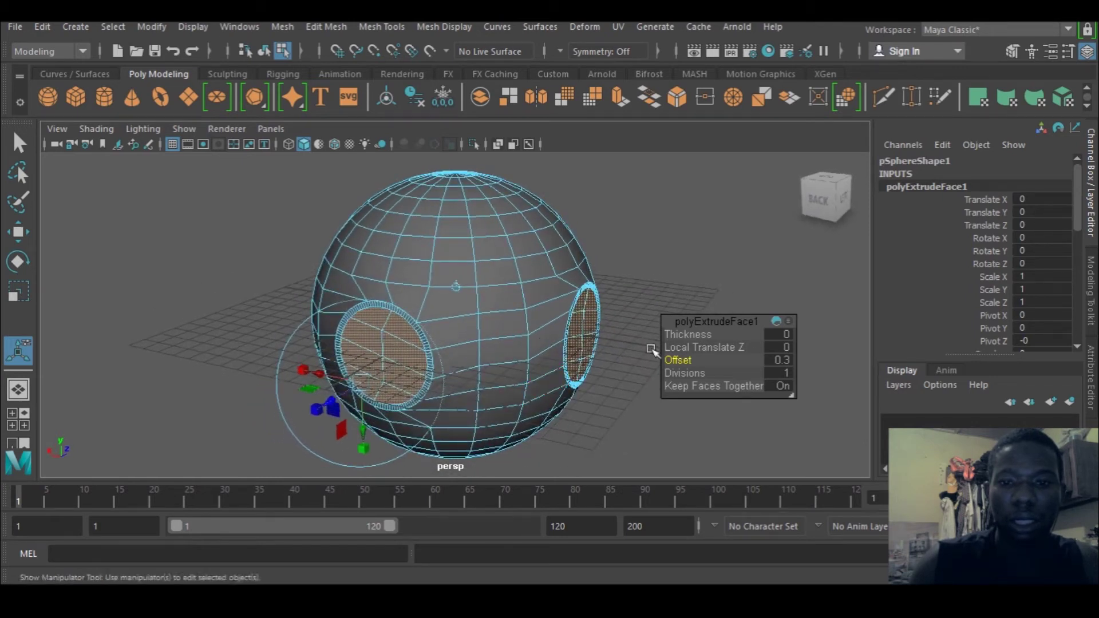
pyautogui.click(619, 98)
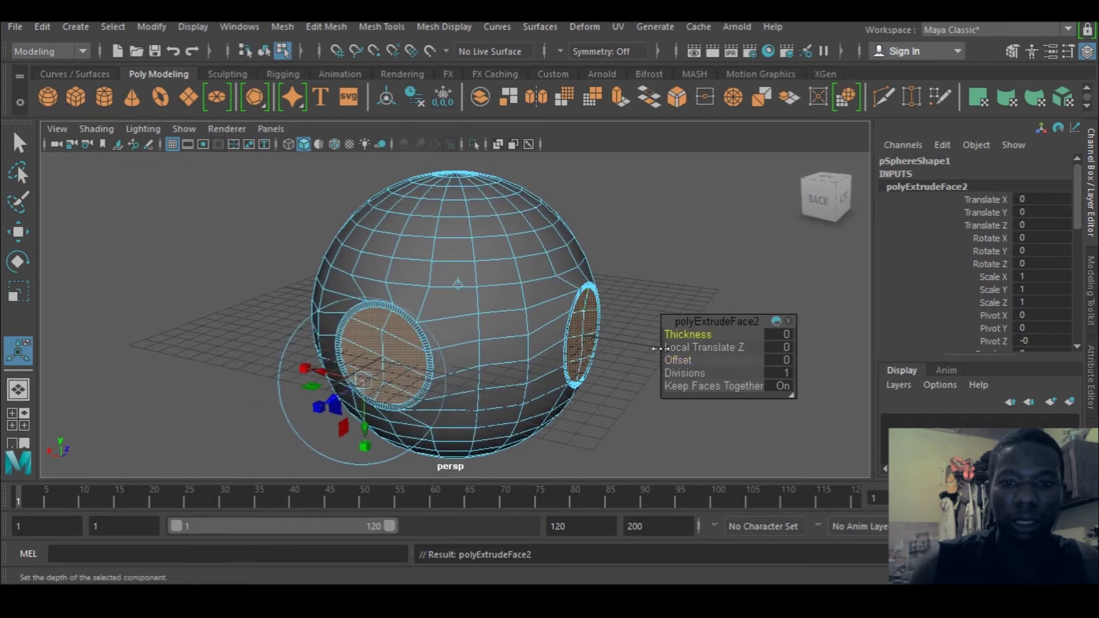
pyautogui.click(693, 339)
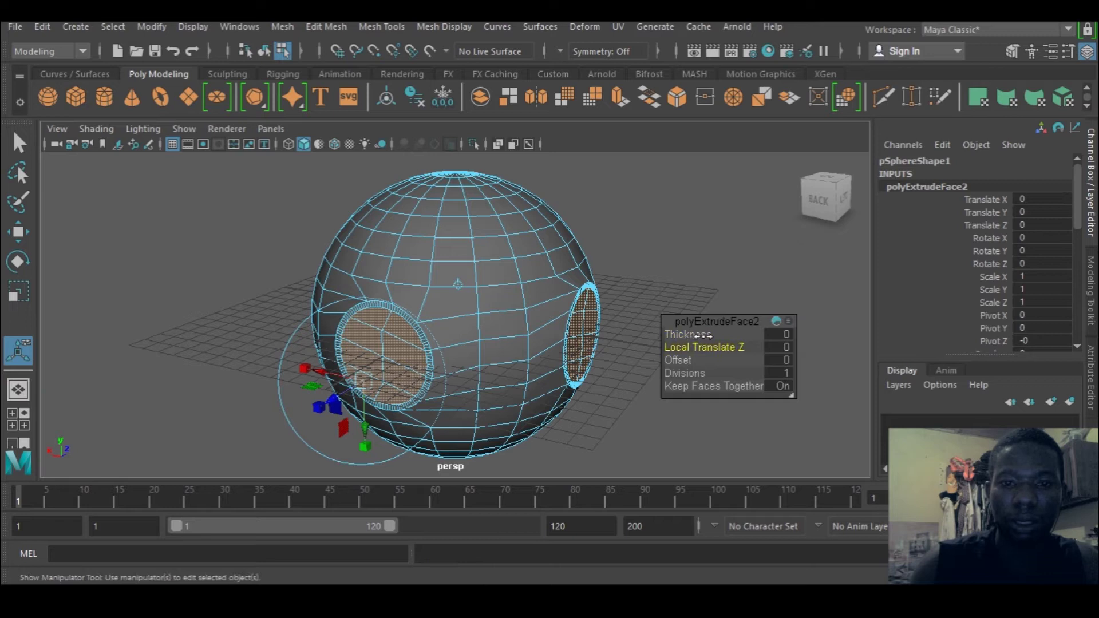
pyautogui.moveTo(690, 334); pyautogui.dragTo(684, 334)
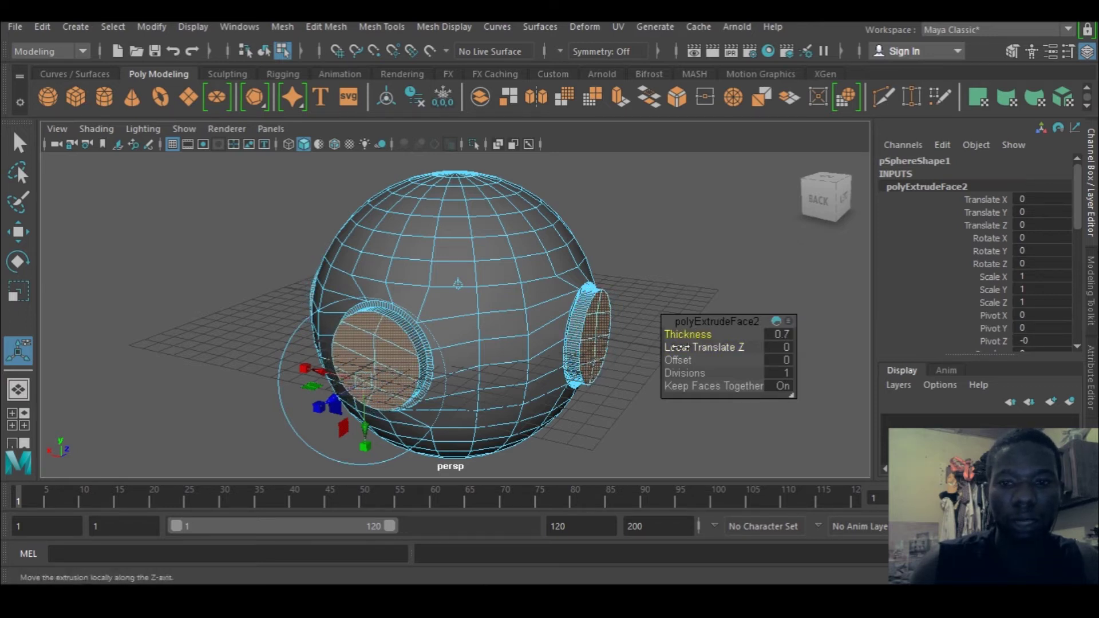
# Inset the rims another 0.3, then push the inner discs −3.3 into the sphere and deselect.
pyautogui.click(619, 104)
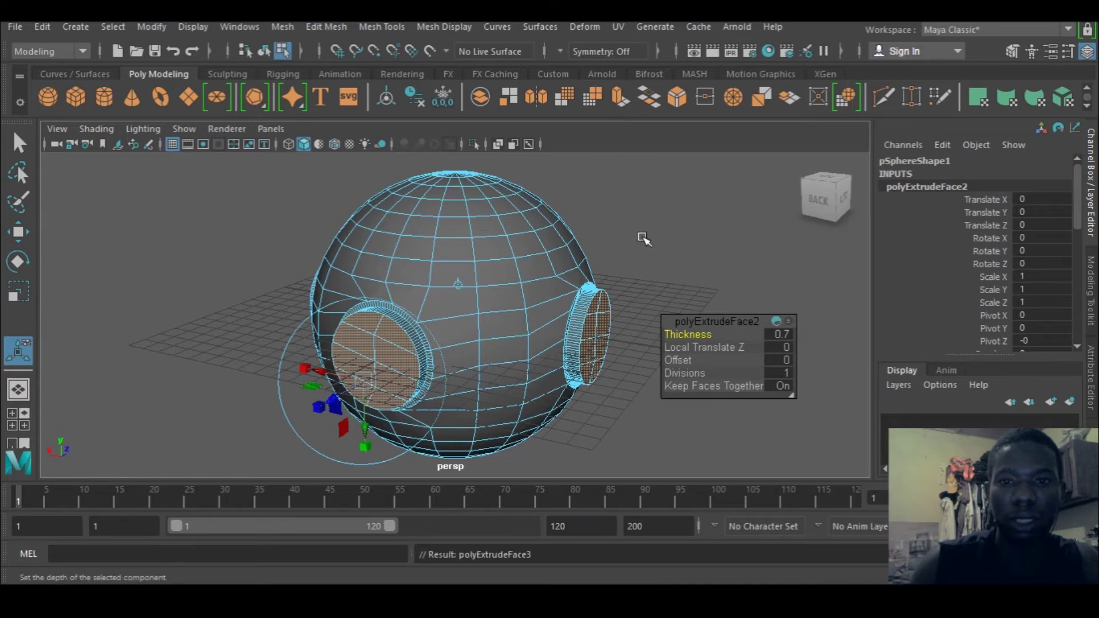
pyautogui.moveTo(691, 335); pyautogui.dragTo(688, 336)
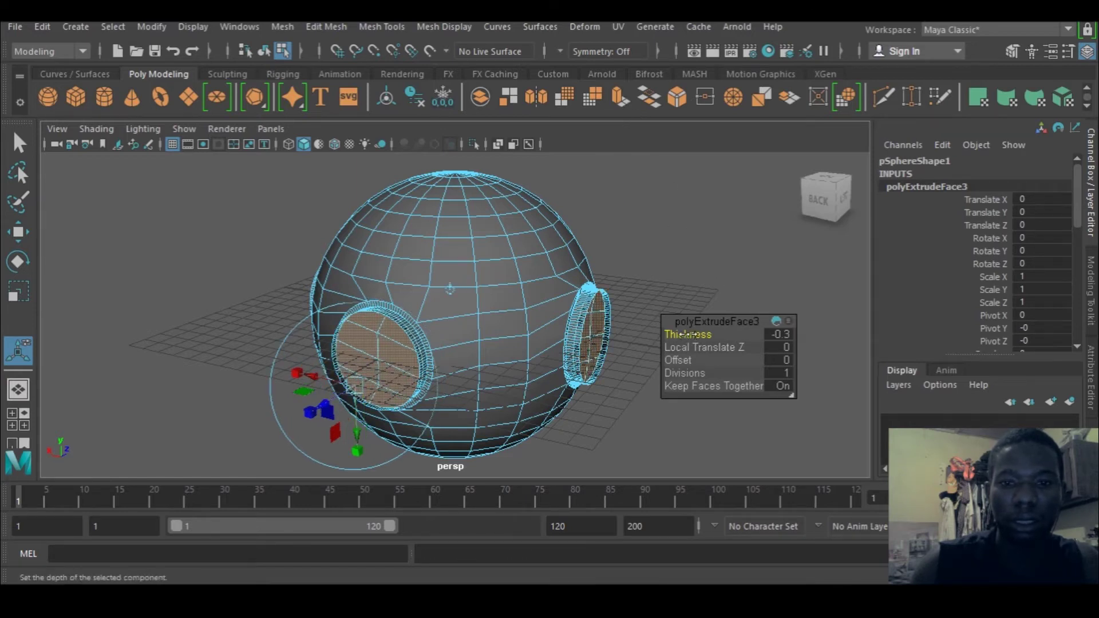
pyautogui.hotkey('ctrl', 'z')
pyautogui.moveTo(695, 361); pyautogui.dragTo(698, 360)
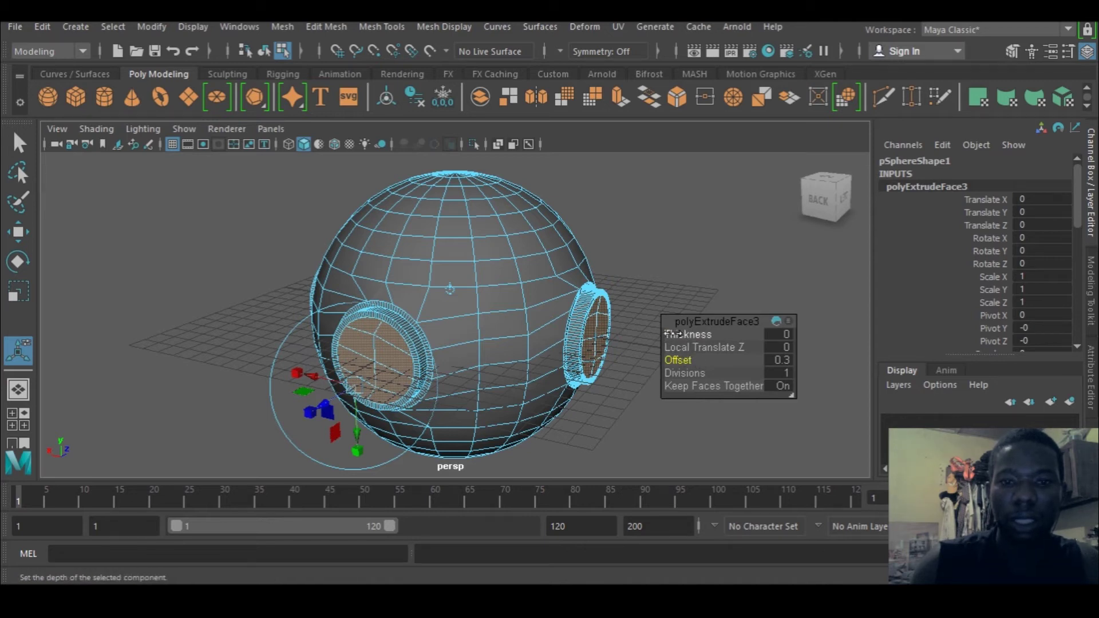
pyautogui.click(617, 112)
pyautogui.moveTo(683, 340); pyautogui.dragTo(644, 329)
pyautogui.click(643, 329)
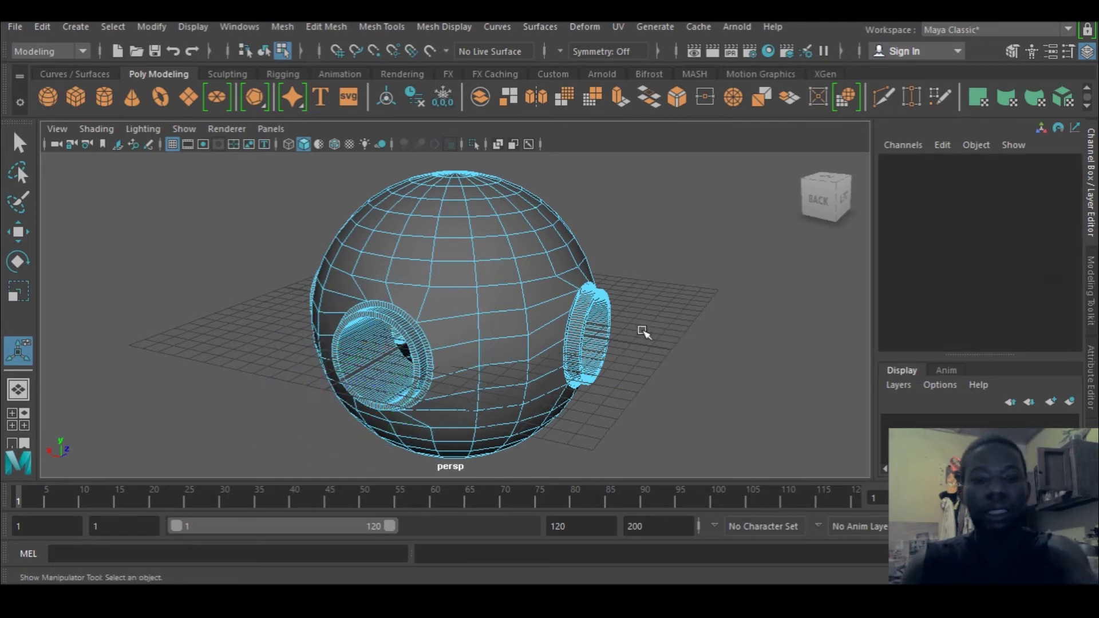
# Return to object mode, clear the selection, and add a polygon cylinder at the origin.
pyautogui.keyDown('alt'); pyautogui.moveTo(431, 363); pyautogui.dragTo(480, 343); pyautogui.keyUp('alt')
pyautogui.moveTo(522, 148); pyautogui.dragTo(595, 123, button='right')
pyautogui.click(647, 233)
pyautogui.keyDown('alt'); pyautogui.moveTo(711, 342); pyautogui.dragTo(209, 311); pyautogui.keyUp('alt')
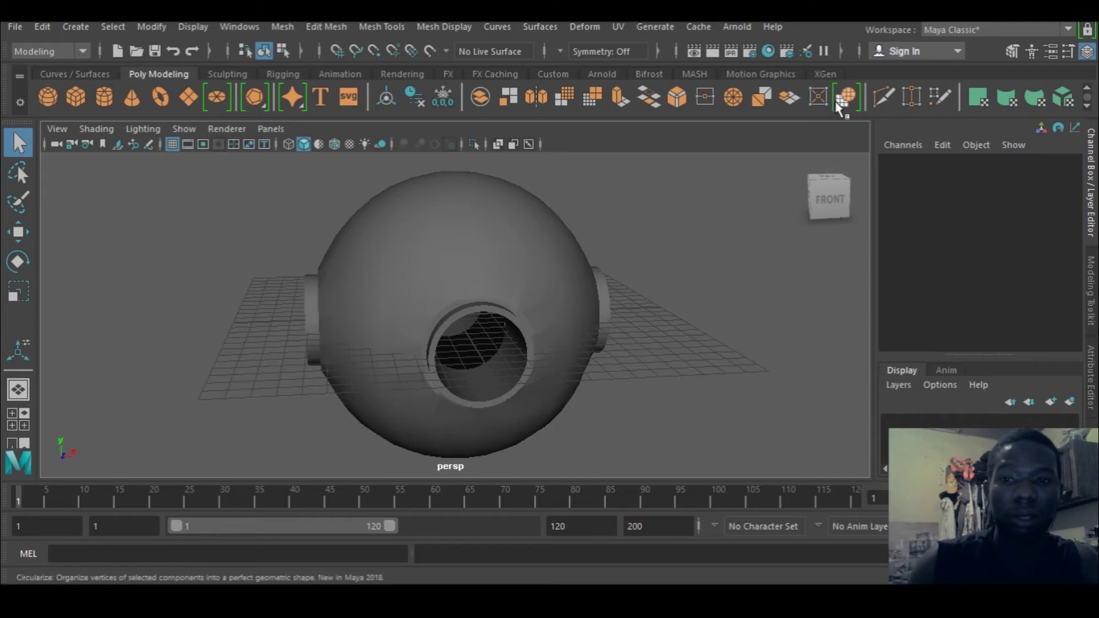
pyautogui.keyDown('alt'); pyautogui.moveTo(633, 290); pyautogui.dragTo(435, 257); pyautogui.keyUp('alt')
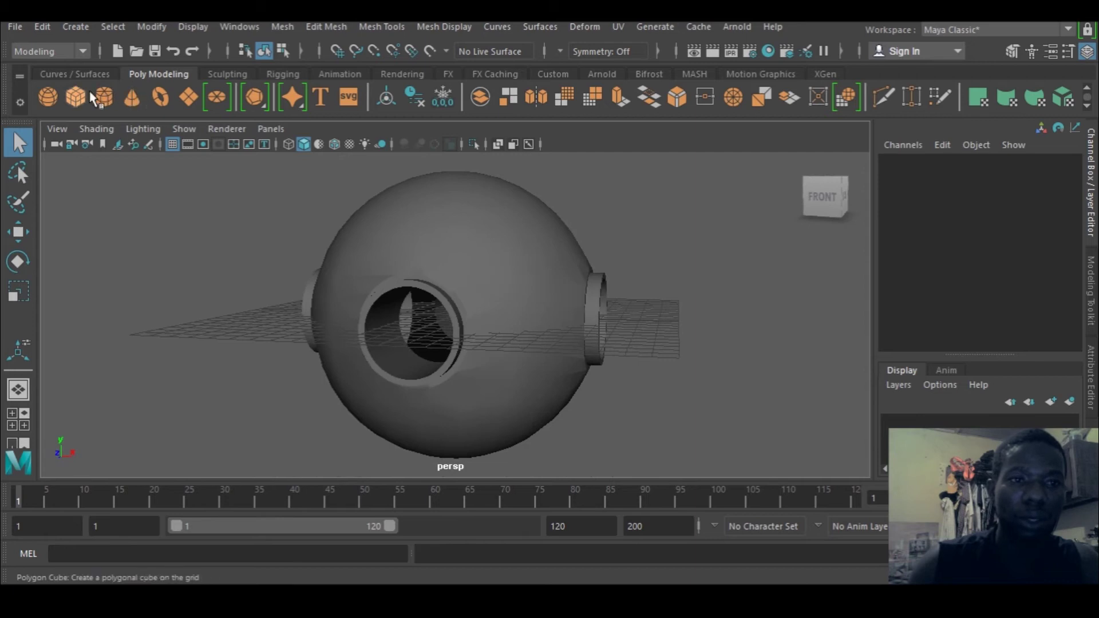
pyautogui.click(104, 97)
# Rotate the cylinder 90° on X and push it out through the sphere's side.
pyautogui.keyDown('alt'); pyautogui.moveTo(469, 320); pyautogui.dragTo(546, 335); pyautogui.keyUp('alt')
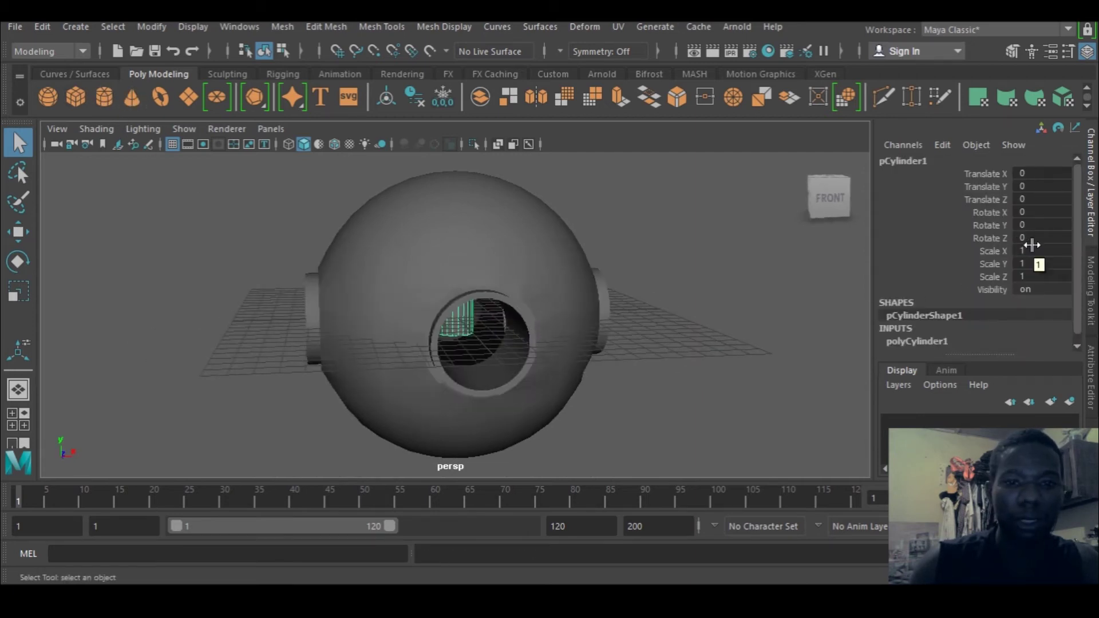
pyautogui.keyDown('alt'); pyautogui.moveTo(971, 293); pyautogui.dragTo(966, 240); pyautogui.keyUp('alt')
pyautogui.doubleClick(1034, 213)
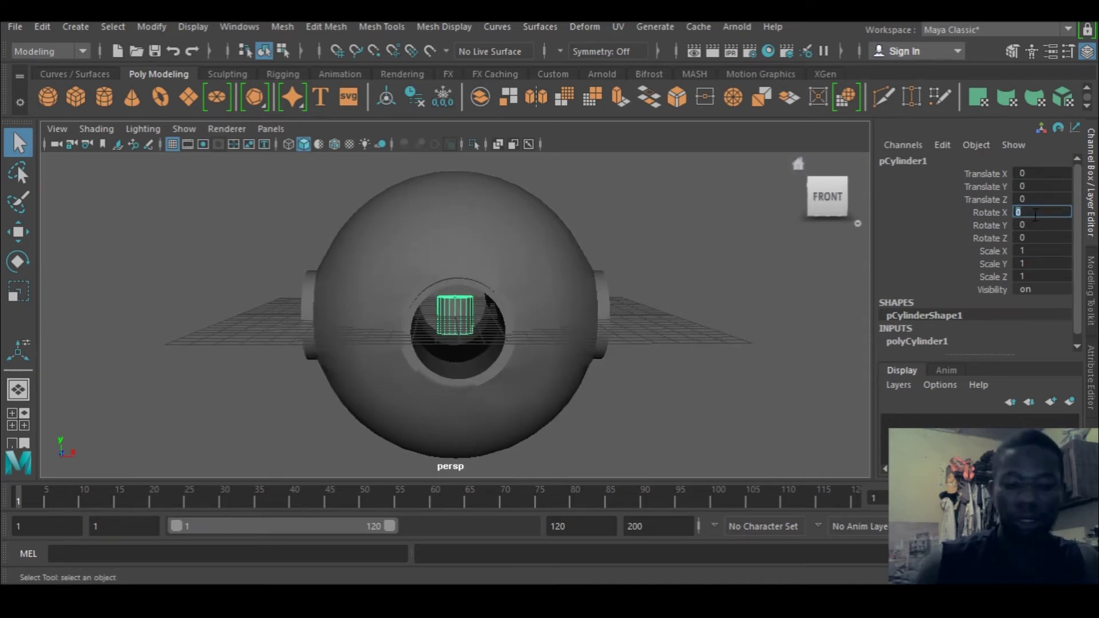
pyautogui.press('Return')
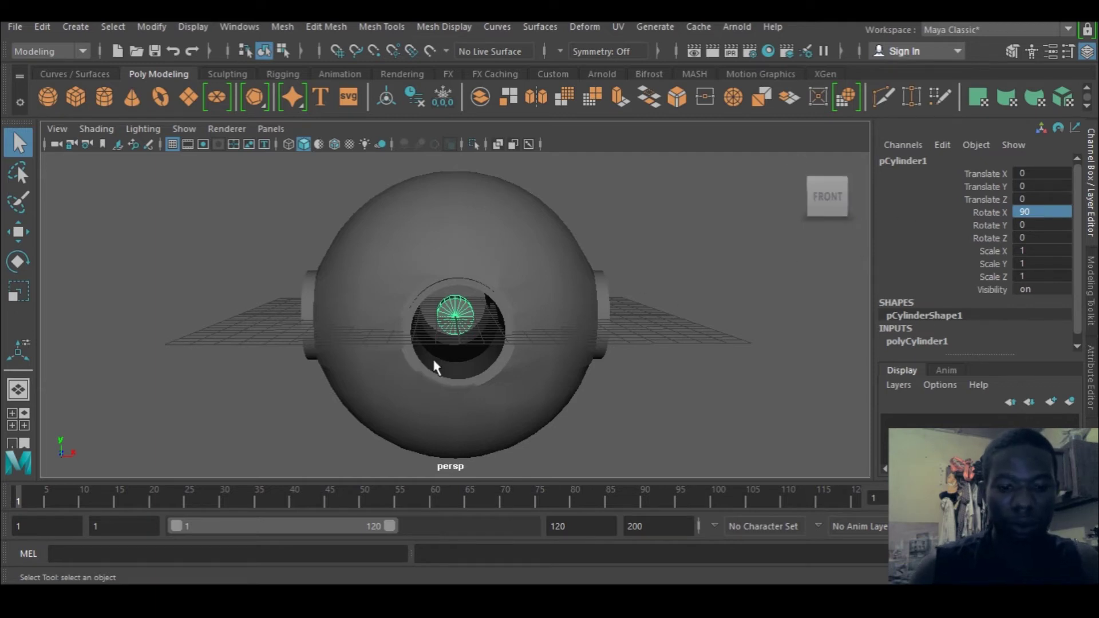
pyautogui.press('w')
pyautogui.keyDown('alt'); pyautogui.moveTo(490, 413); pyautogui.dragTo(446, 429); pyautogui.keyUp('alt')
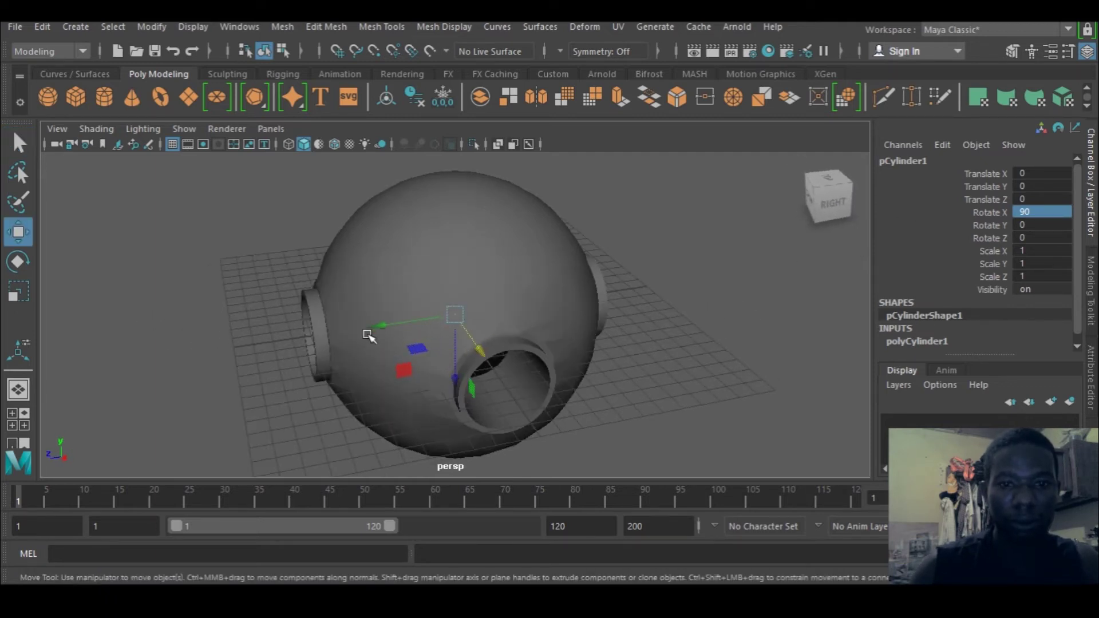
pyautogui.moveTo(377, 330); pyautogui.dragTo(232, 326)
# Scale the cylinder up to about 2.1 and stretch it lengthwise into a long arm.
pyautogui.press('space')
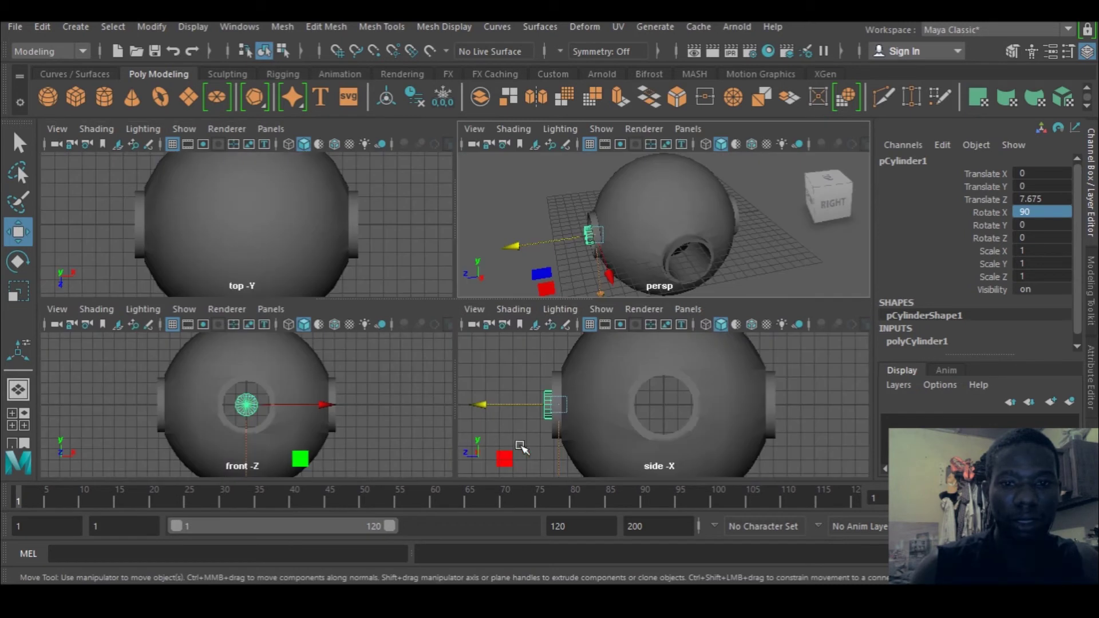
pyautogui.press('space')
pyautogui.press('r')
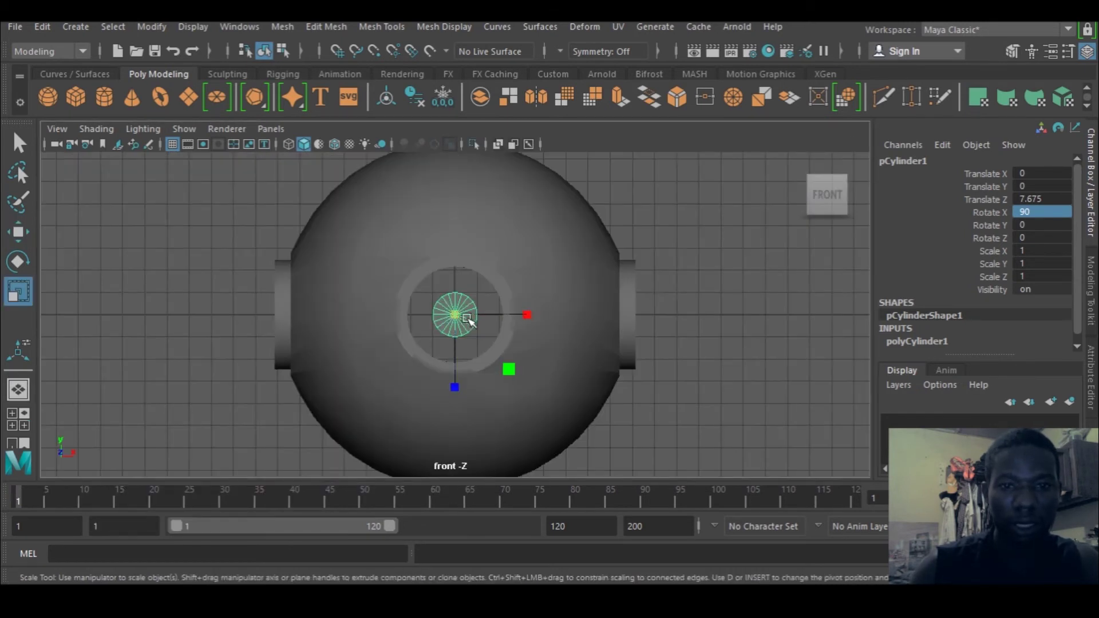
pyautogui.moveTo(453, 317); pyautogui.dragTo(496, 329)
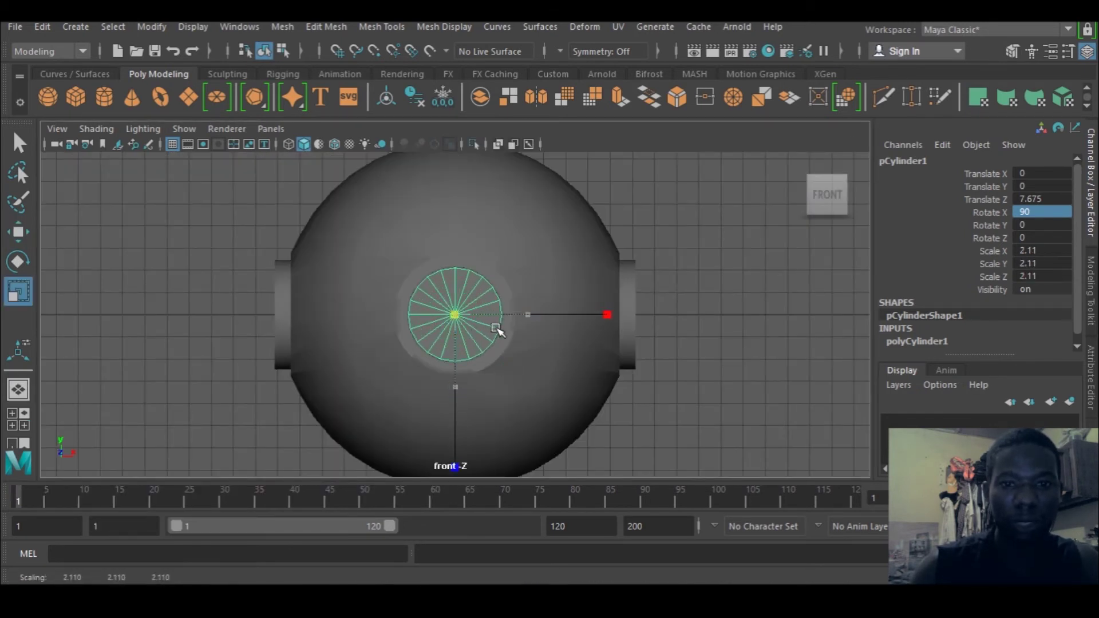
pyautogui.press('space')
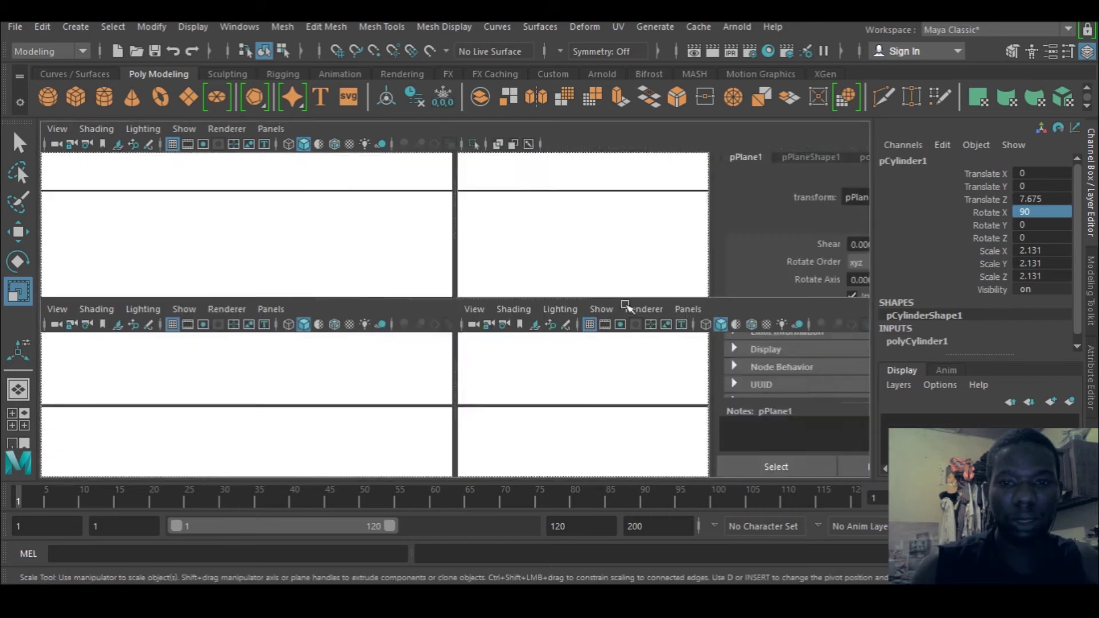
pyautogui.press('space')
pyautogui.moveTo(248, 347); pyautogui.dragTo(118, 344)
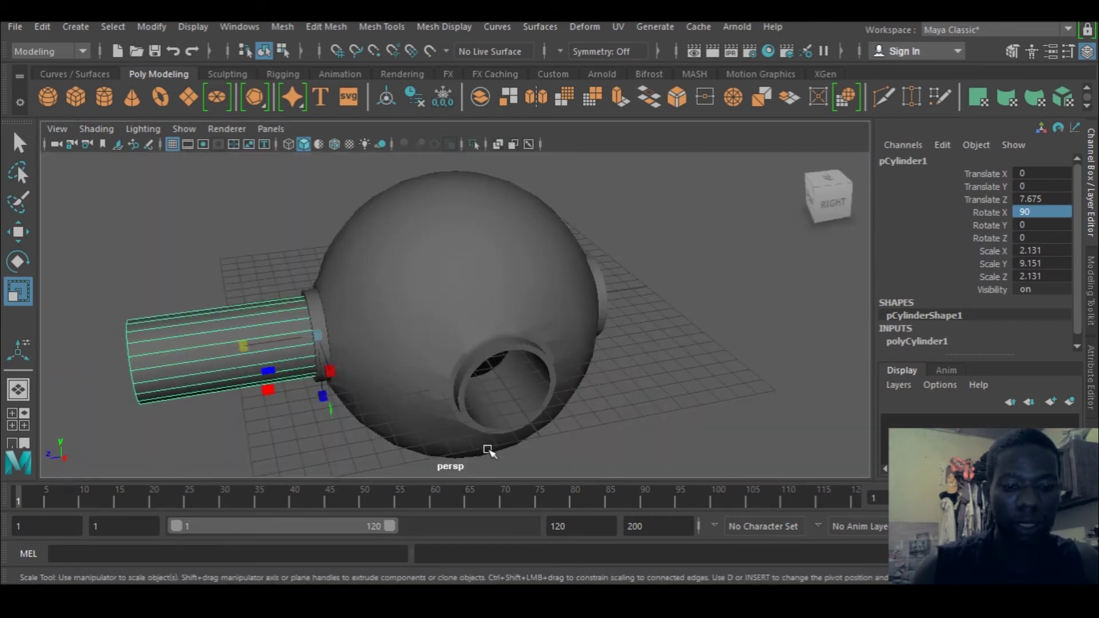
pyautogui.scroll(-3, 486, 448)
# Slide the arm outward and duplicate it as a matching arm on the opposite side.
pyautogui.press('w')
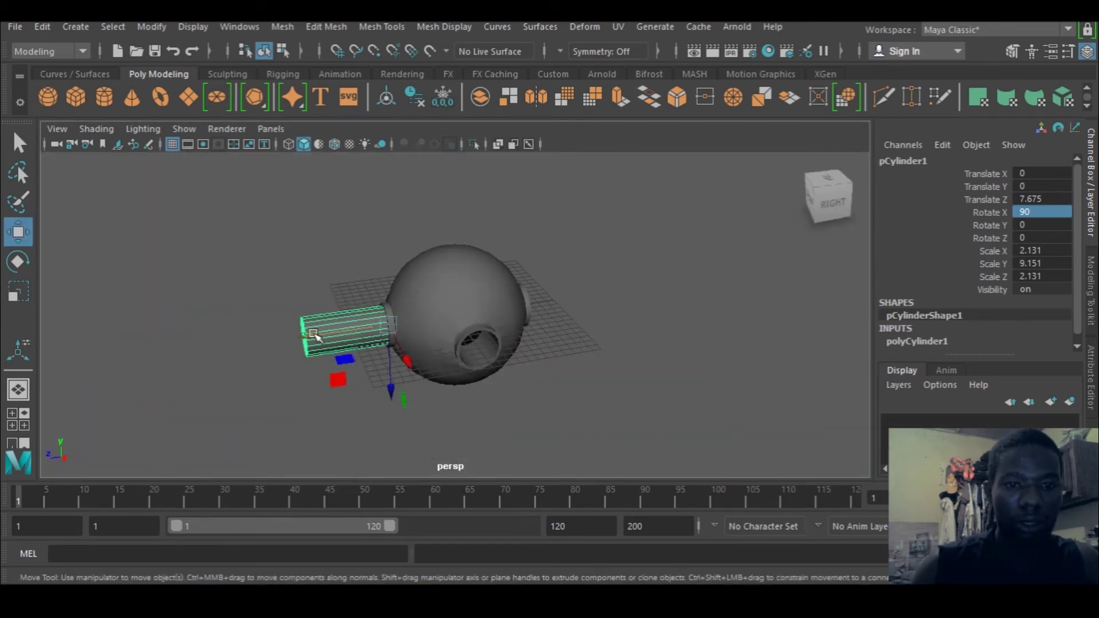
pyautogui.moveTo(314, 335); pyautogui.dragTo(525, 319)
pyautogui.hotkey('ctrl', 'd')
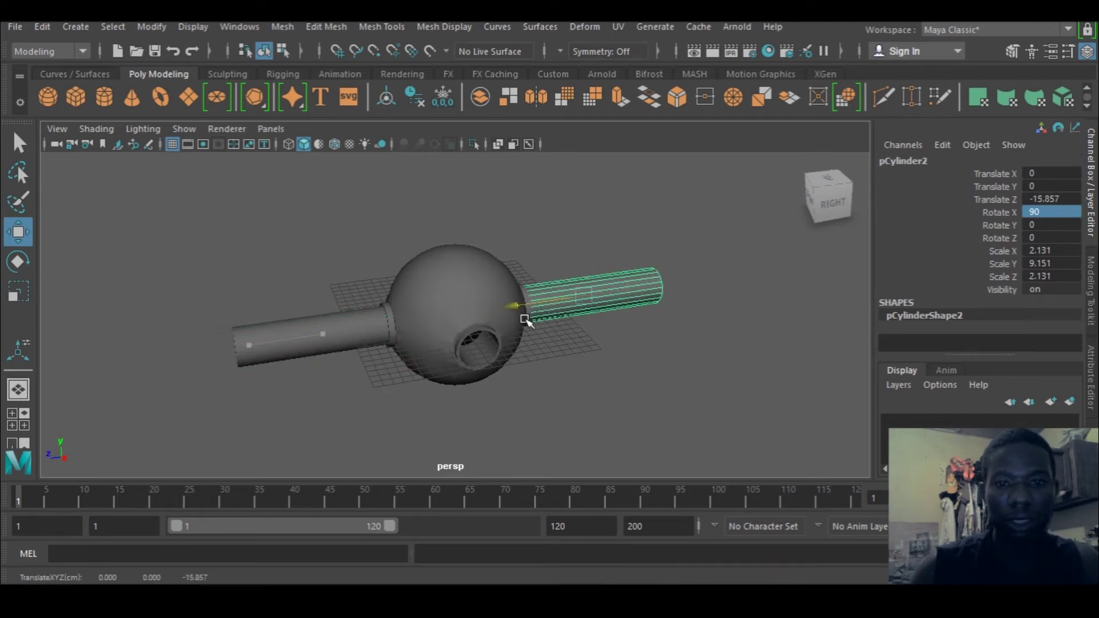
pyautogui.keyDown('shift'); pyautogui.click(293, 336); pyautogui.keyUp('shift')
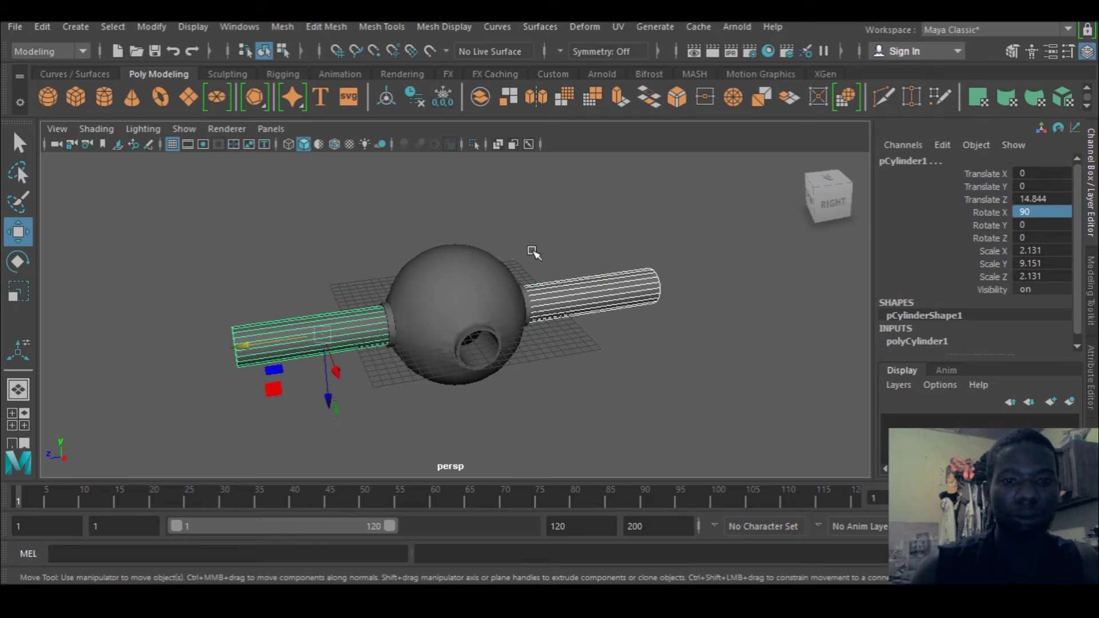
# Duplicate both arms, combine the copies into one mesh, and rotate it 90° in Y.
pyautogui.hotkey('ctrl', 'd')
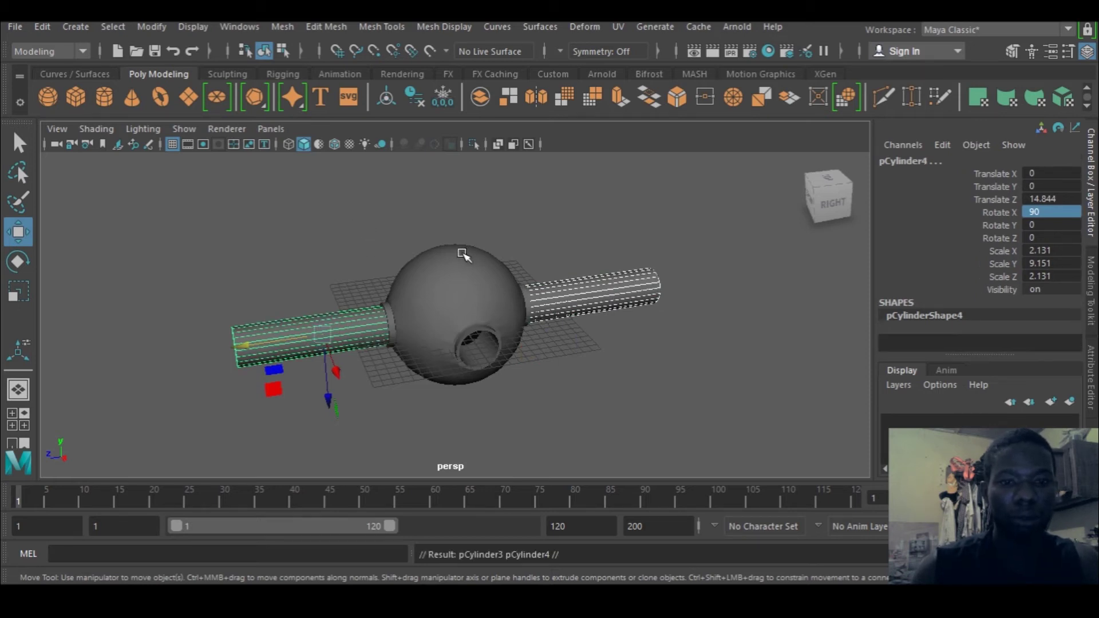
pyautogui.click(278, 26)
pyautogui.click(311, 87)
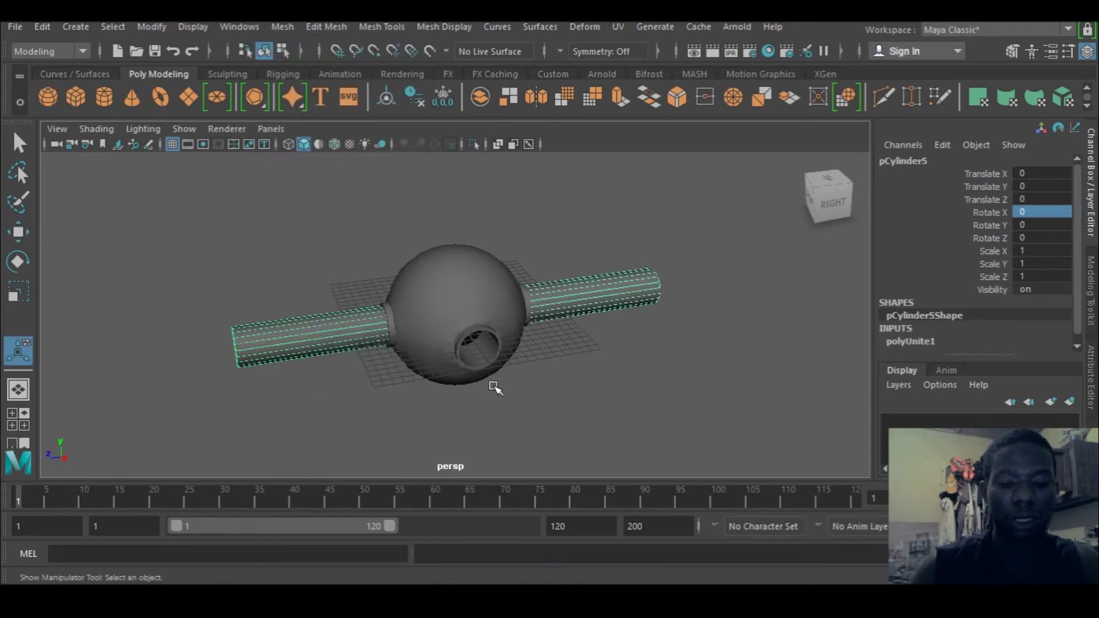
pyautogui.press('e')
pyautogui.press('w')
pyautogui.press('e')
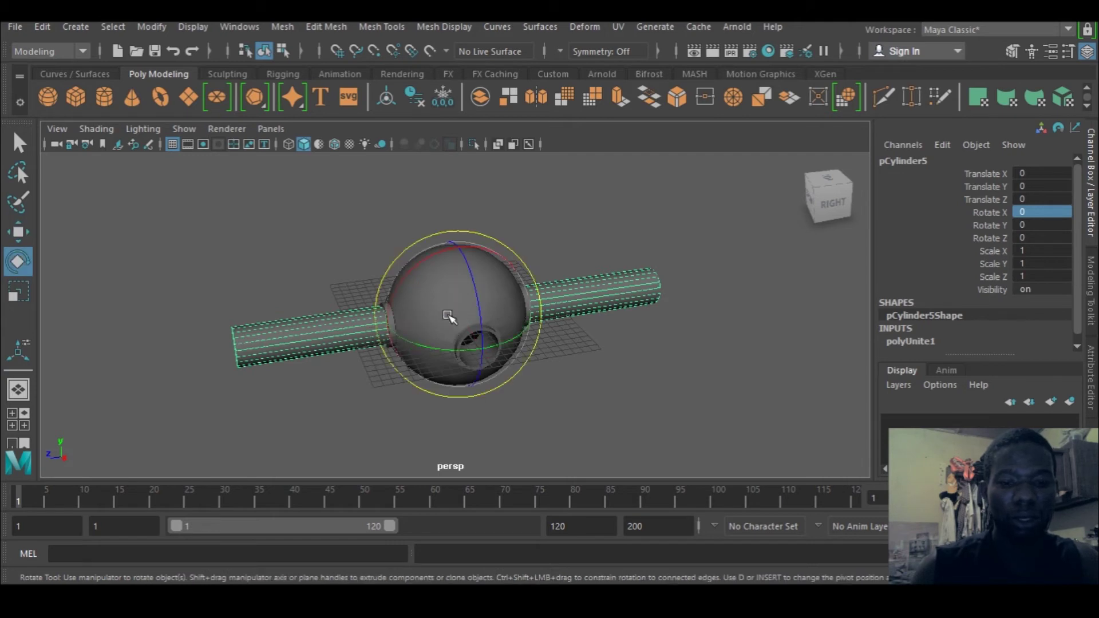
pyautogui.moveTo(461, 348); pyautogui.dragTo(338, 324)
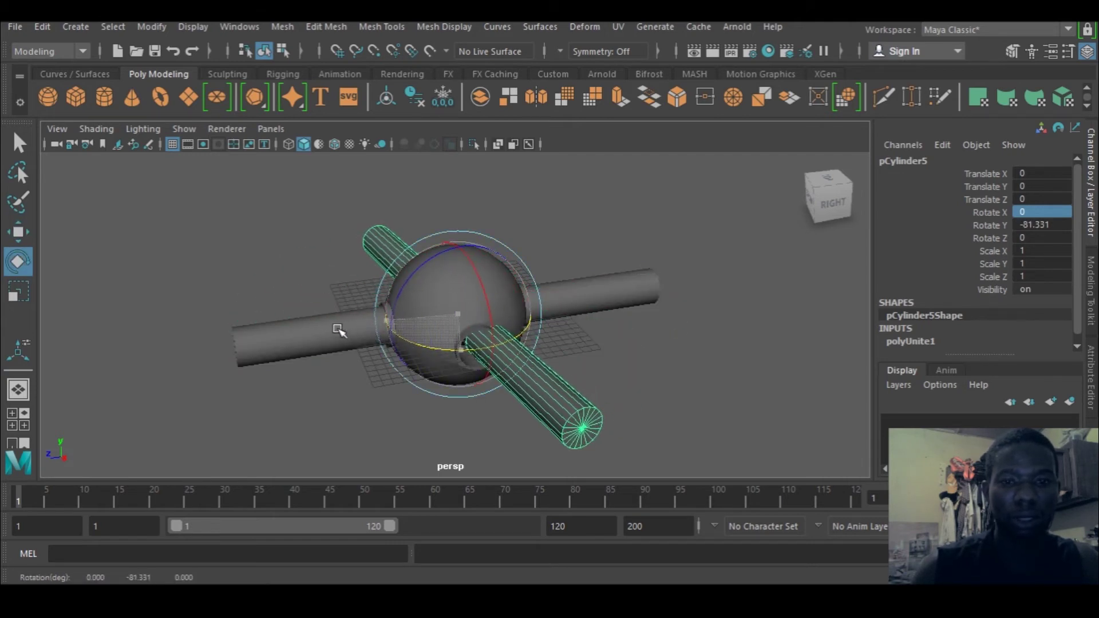
pyautogui.doubleClick(1034, 224)
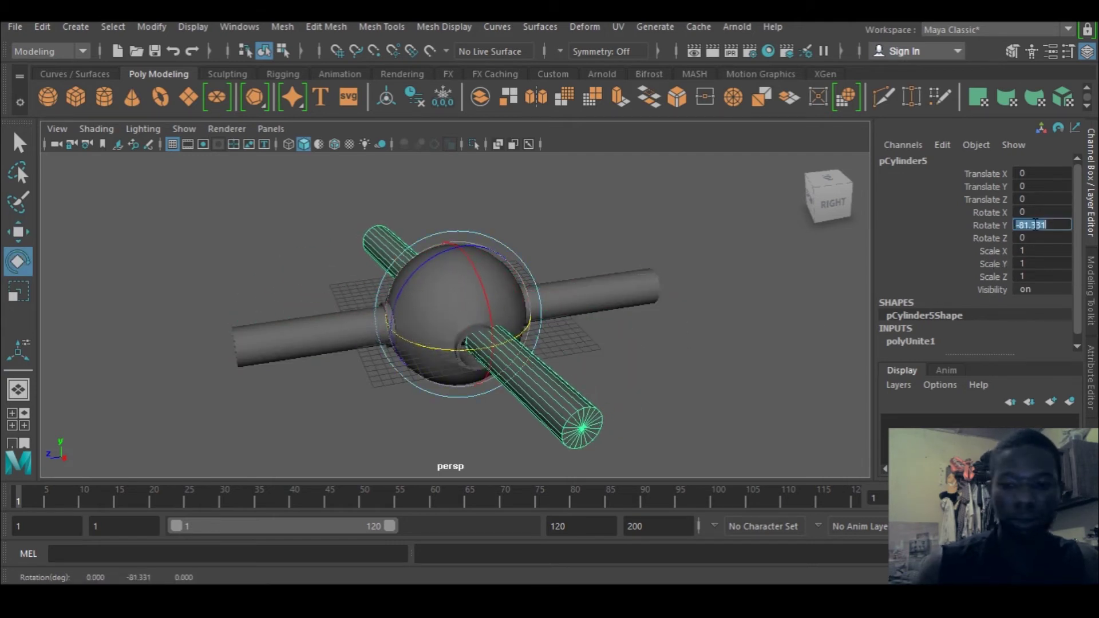
pyautogui.write('90')
pyautogui.press('Return')
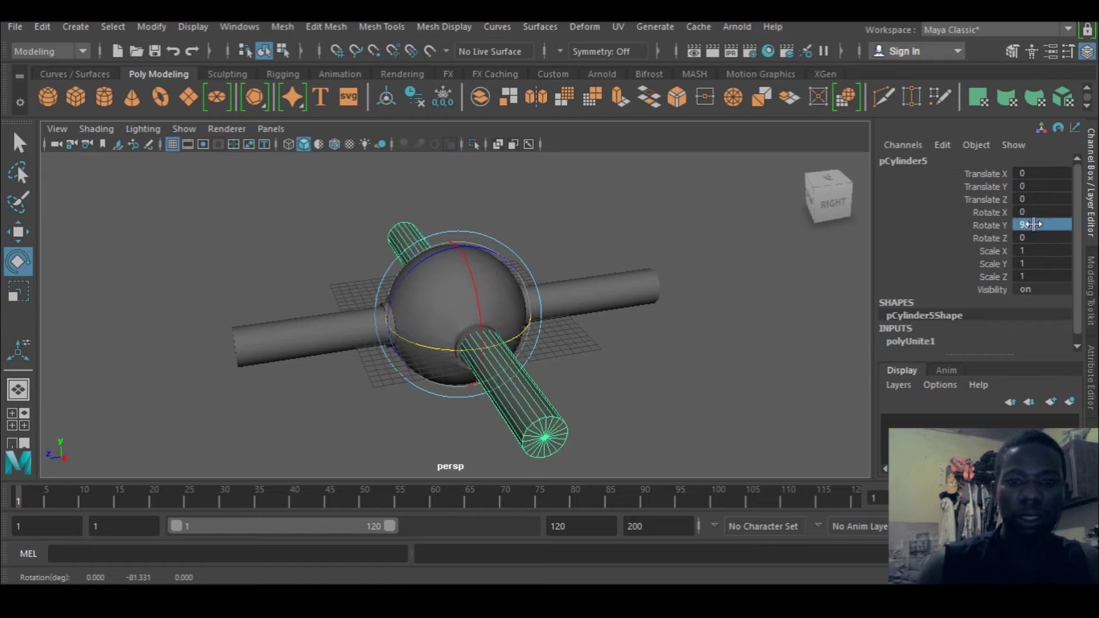
# Nudge the combined crossing arms along Z to centre them in the sphere's holes.
pyautogui.scroll(5, 594, 341)
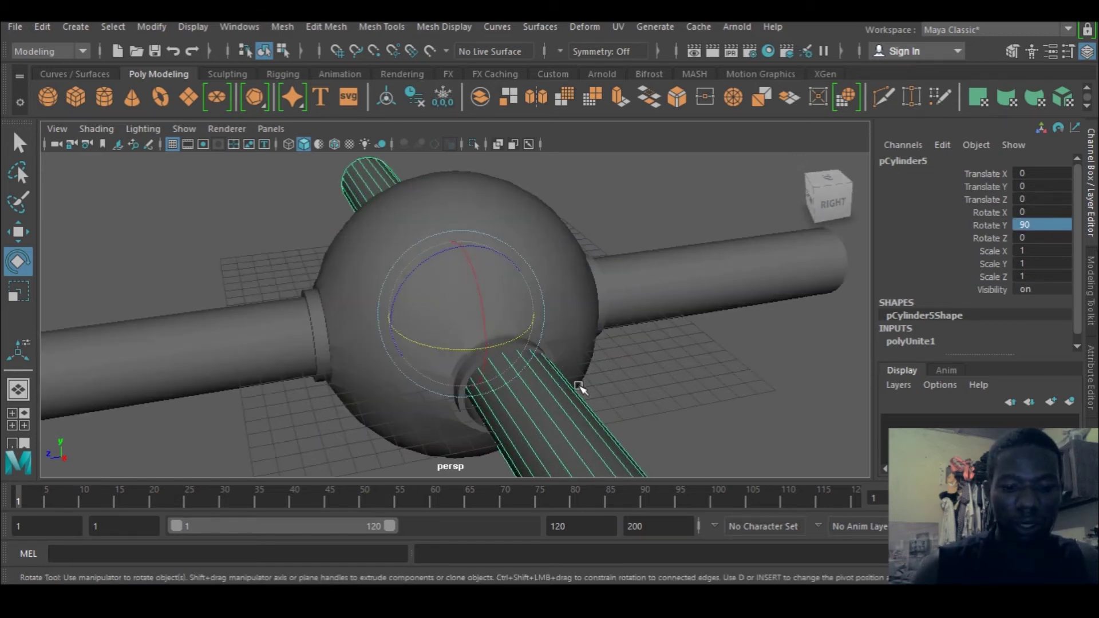
pyautogui.press('w')
pyautogui.moveTo(533, 298); pyautogui.dragTo(528, 305)
pyautogui.press('space')
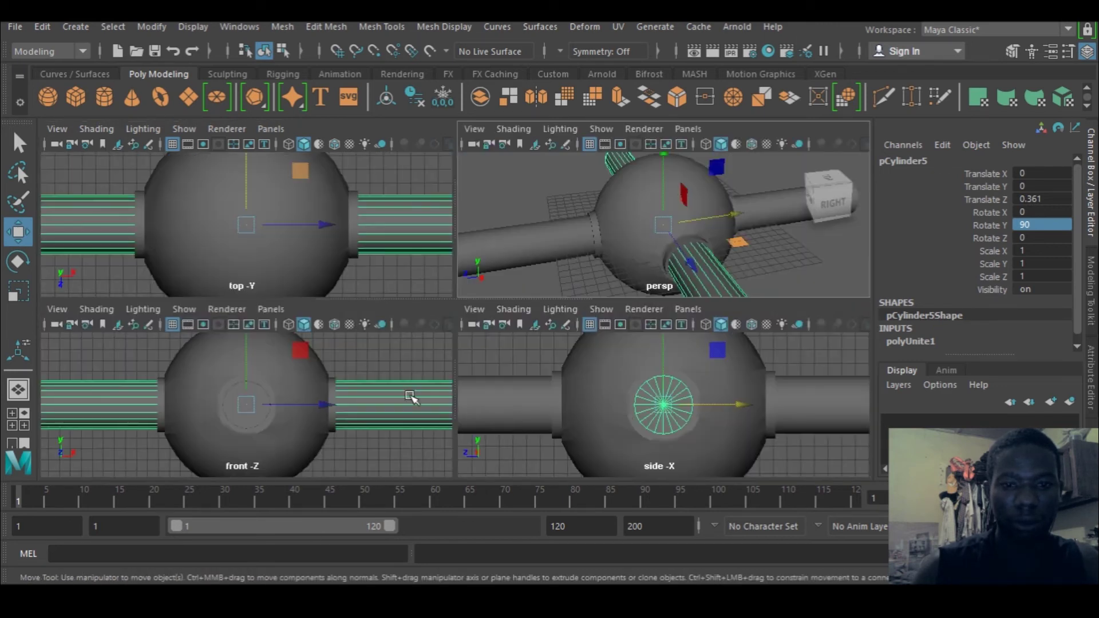
pyautogui.press('space')
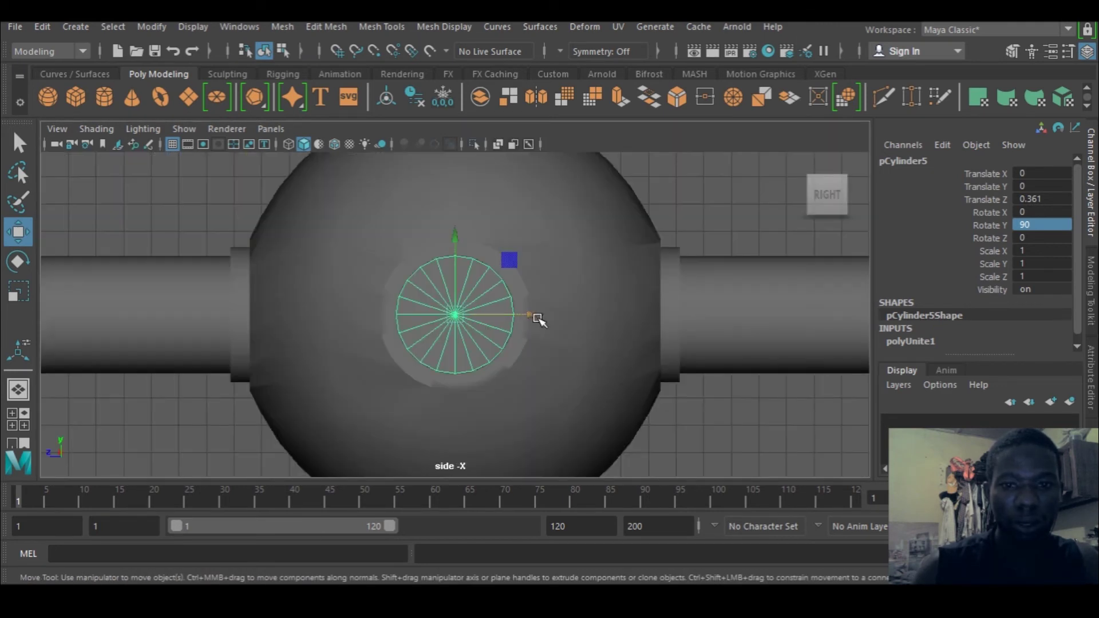
pyautogui.moveTo(538, 319); pyautogui.dragTo(537, 321)
pyautogui.press('space')
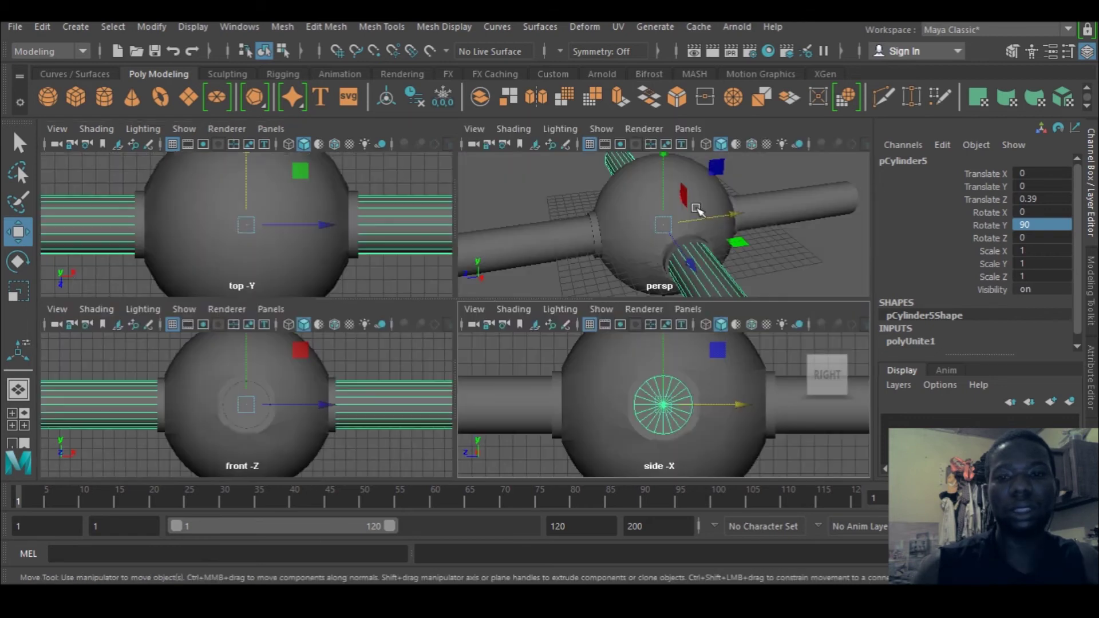
pyautogui.press('space')
pyautogui.click(625, 201)
pyautogui.keyDown('alt'); pyautogui.moveTo(630, 202); pyautogui.dragTo(768, 371); pyautogui.keyUp('alt')
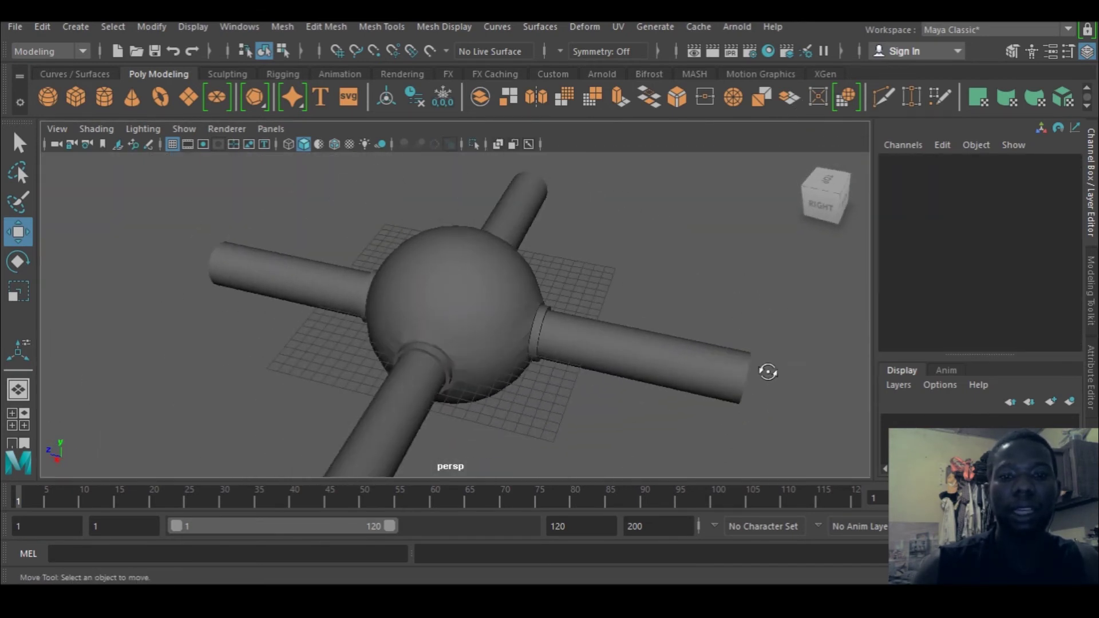
# Group the sphere and its four arms and raise the group above the ground.
pyautogui.keyDown('alt'); pyautogui.moveTo(440, 343); pyautogui.dragTo(623, 352); pyautogui.keyUp('alt')
pyautogui.hotkey('ctrl', 'g')
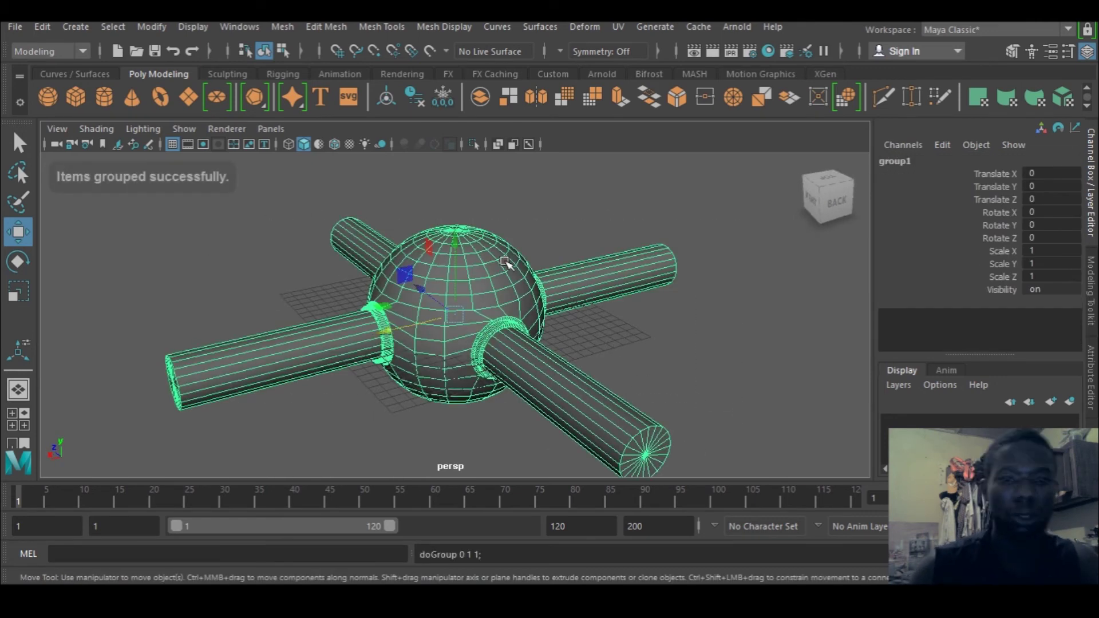
pyautogui.moveTo(452, 246); pyautogui.dragTo(453, 171)
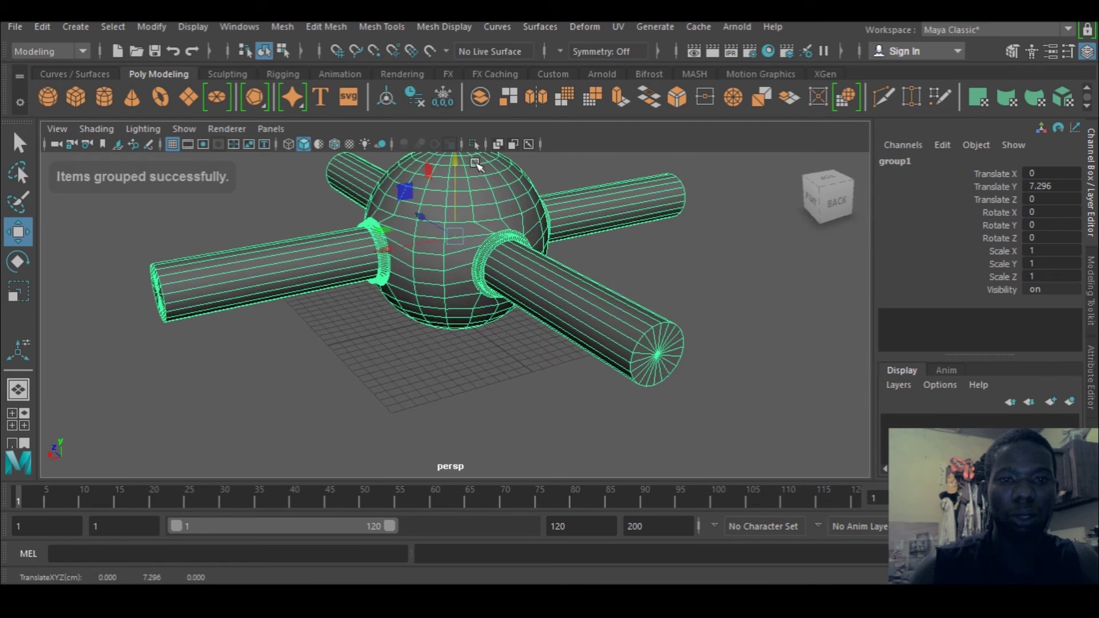
# Scale the ground plane pPlane1 uniformly to about 198.
pyautogui.click(183, 92)
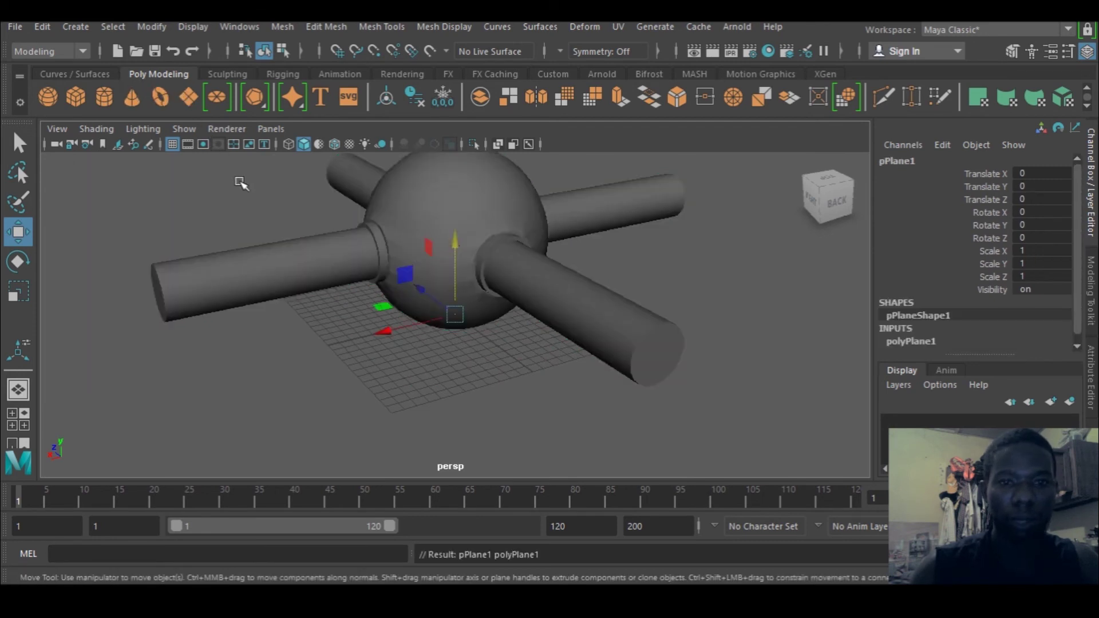
pyautogui.press('r')
pyautogui.moveTo(454, 315); pyautogui.dragTo(580, 283)
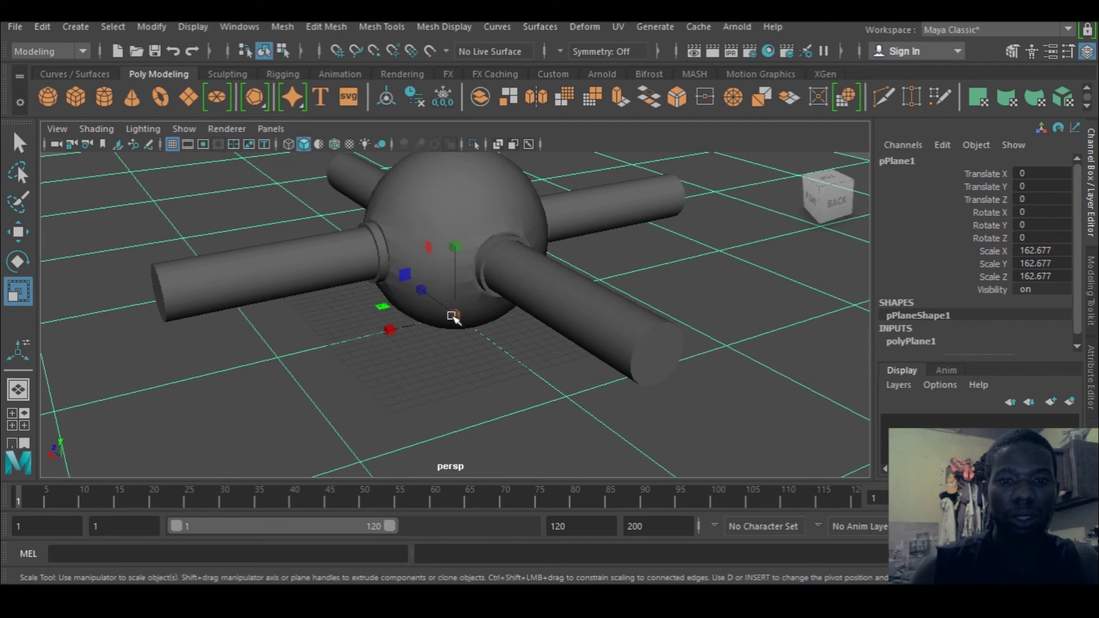
pyautogui.moveTo(453, 316); pyautogui.dragTo(633, 318)
pyautogui.scroll(-3, 617, 282)
pyautogui.keyDown('alt'); pyautogui.moveTo(569, 333); pyautogui.dragTo(523, 362); pyautogui.keyUp('alt')
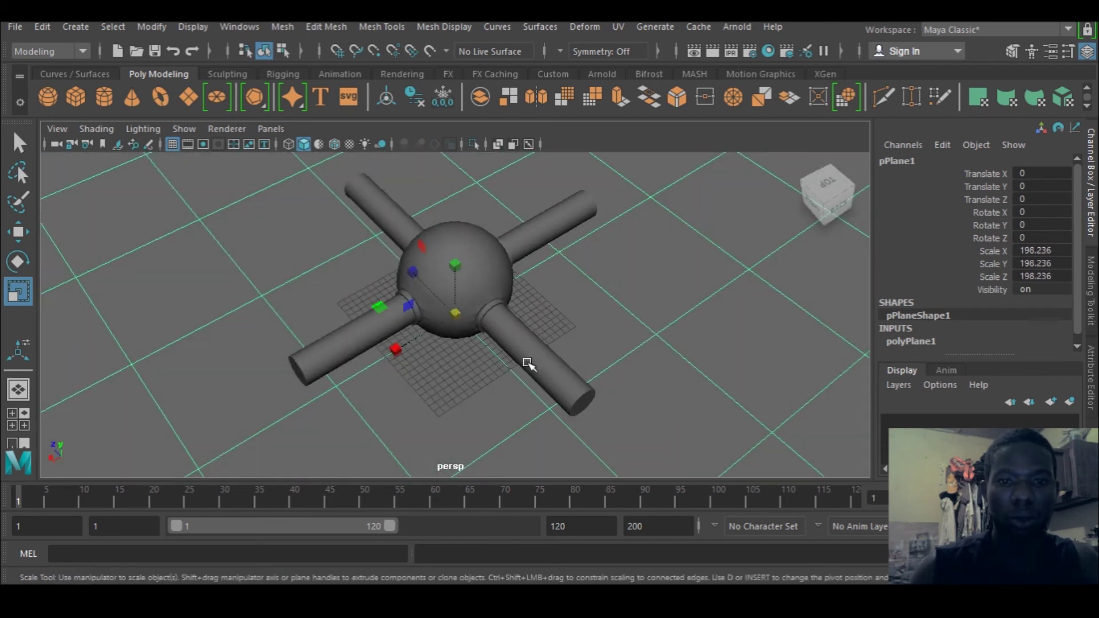
# Add a directional light, enlarge its icon, and tilt it down onto the model.
pyautogui.click(401, 74)
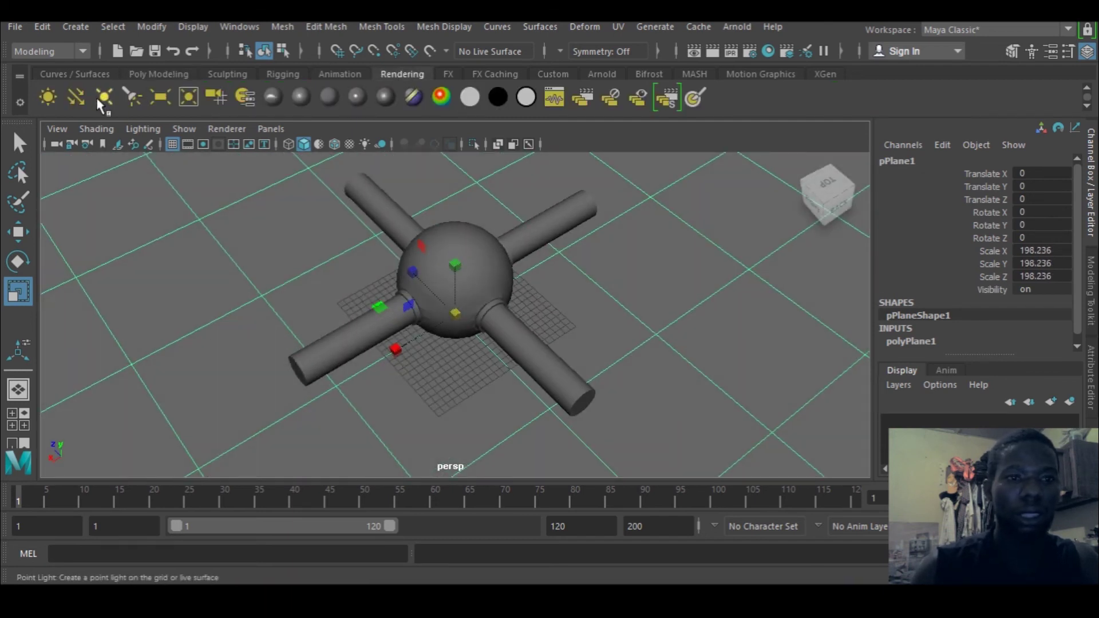
pyautogui.click(78, 97)
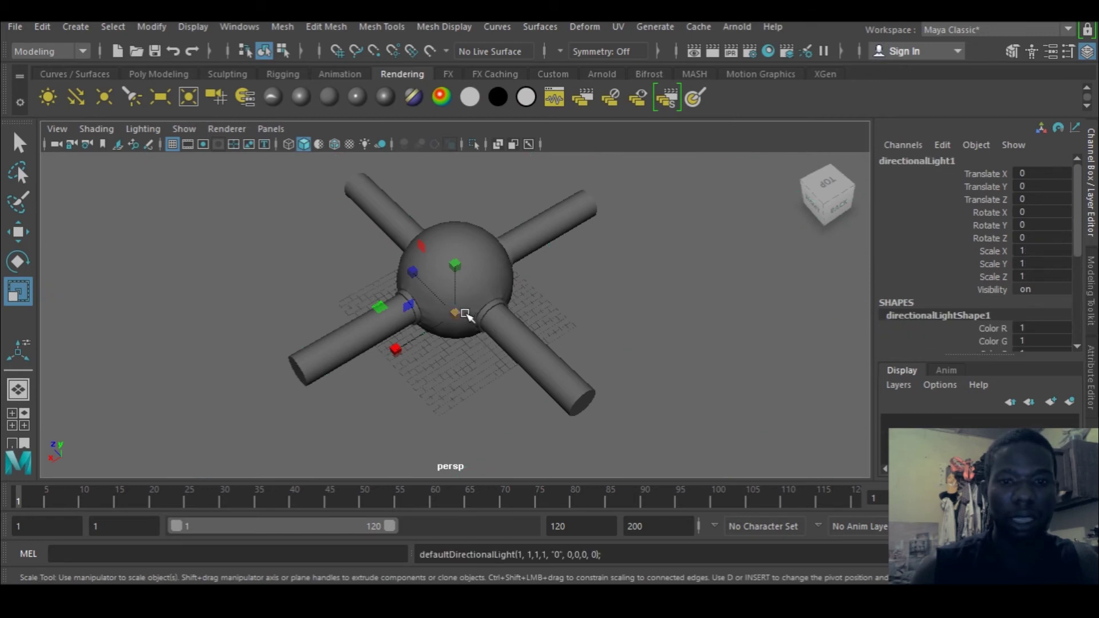
pyautogui.moveTo(465, 314); pyautogui.dragTo(545, 318)
pyautogui.press('e')
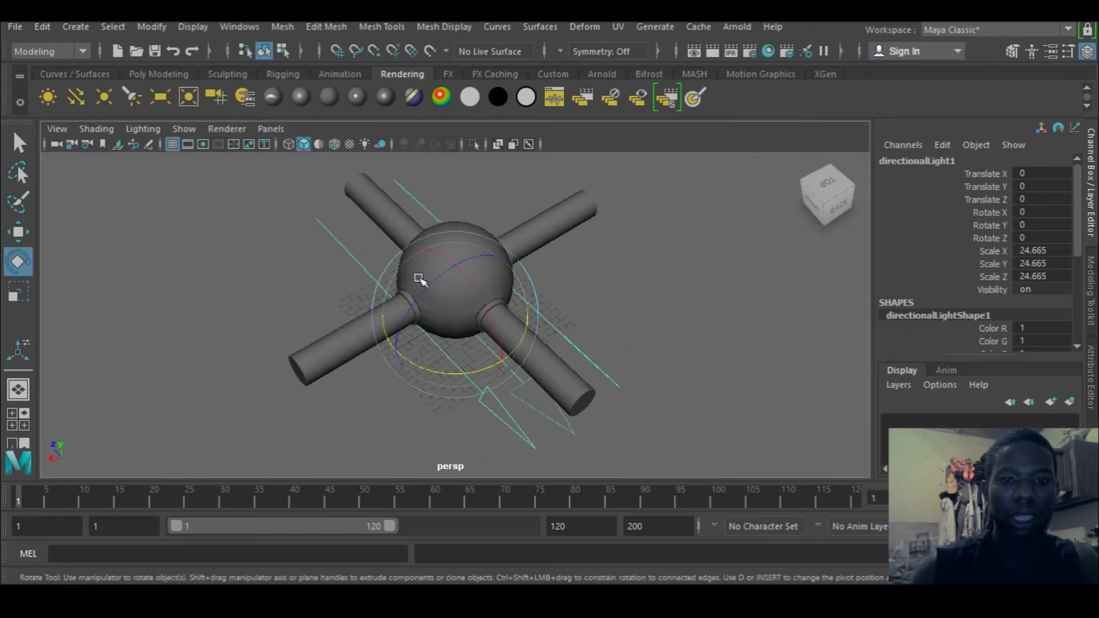
pyautogui.moveTo(422, 277); pyautogui.dragTo(475, 284)
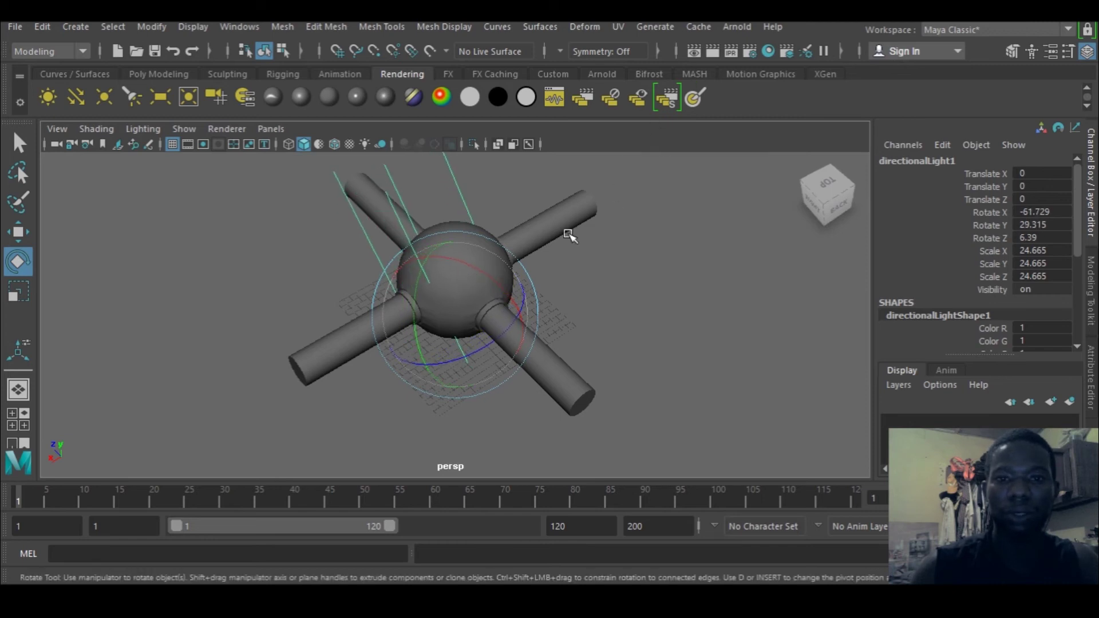
# Open the Arnold RenderView and render the current scene.
pyautogui.click(736, 27)
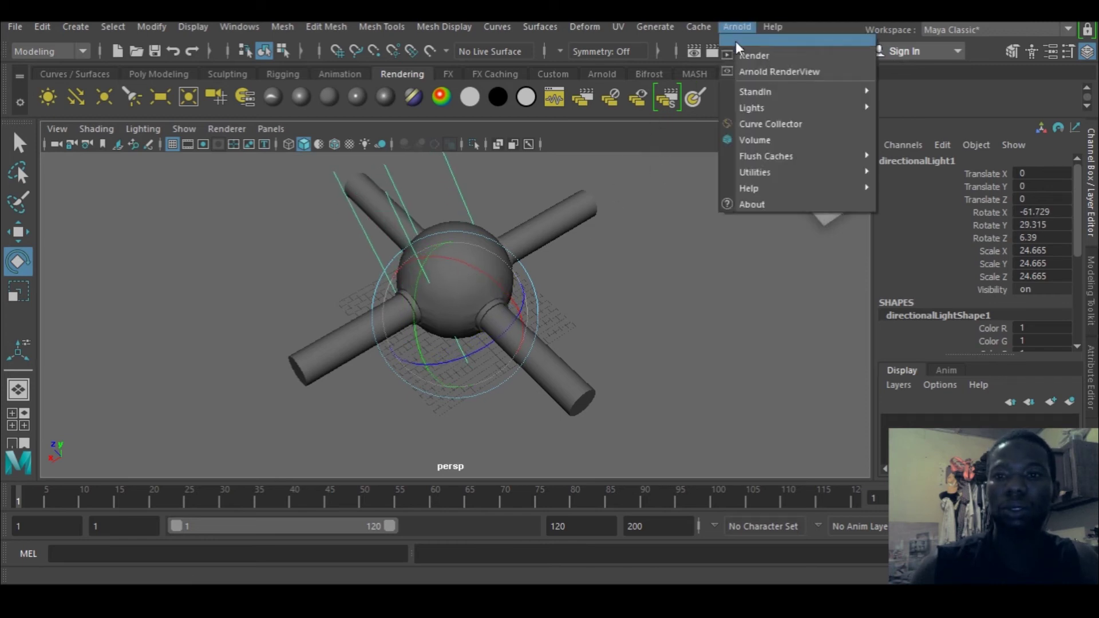
pyautogui.click(806, 70)
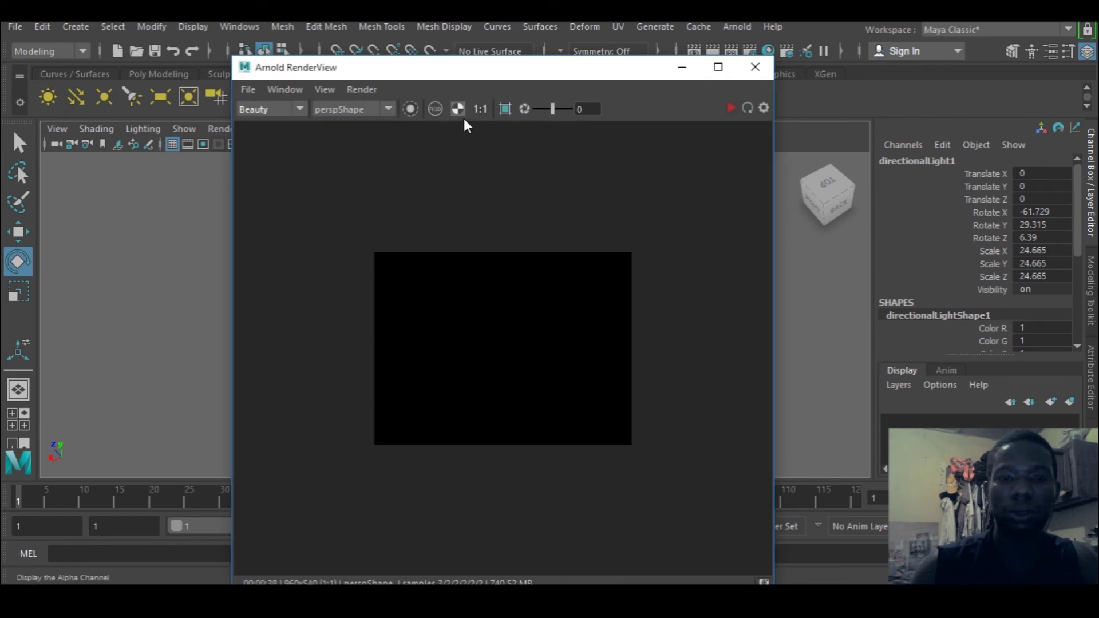
pyautogui.click(360, 90)
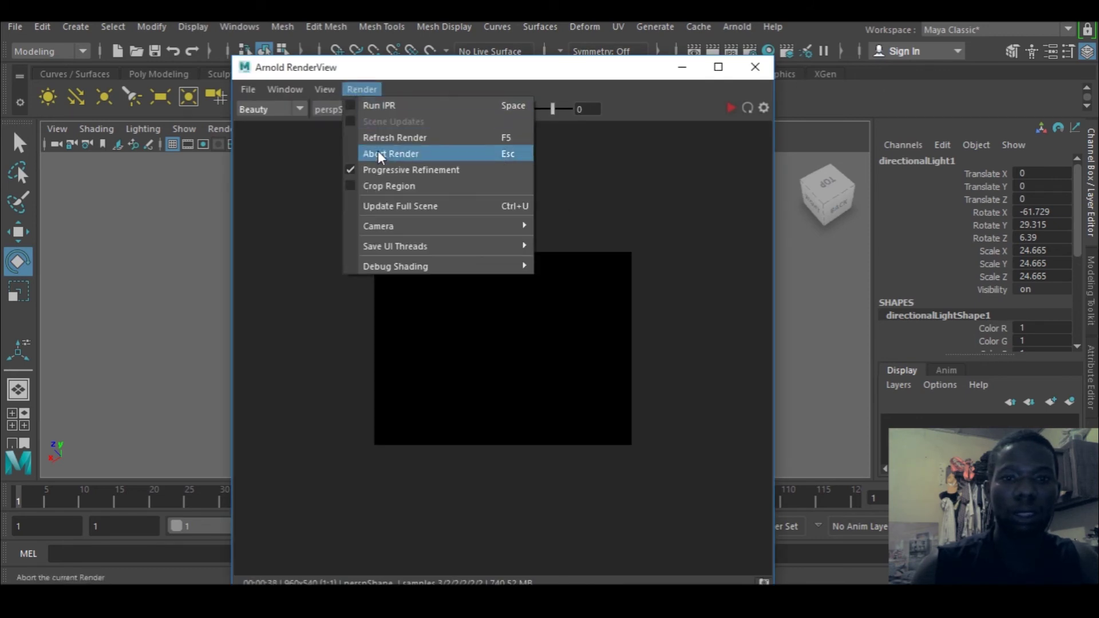
pyautogui.click(417, 139)
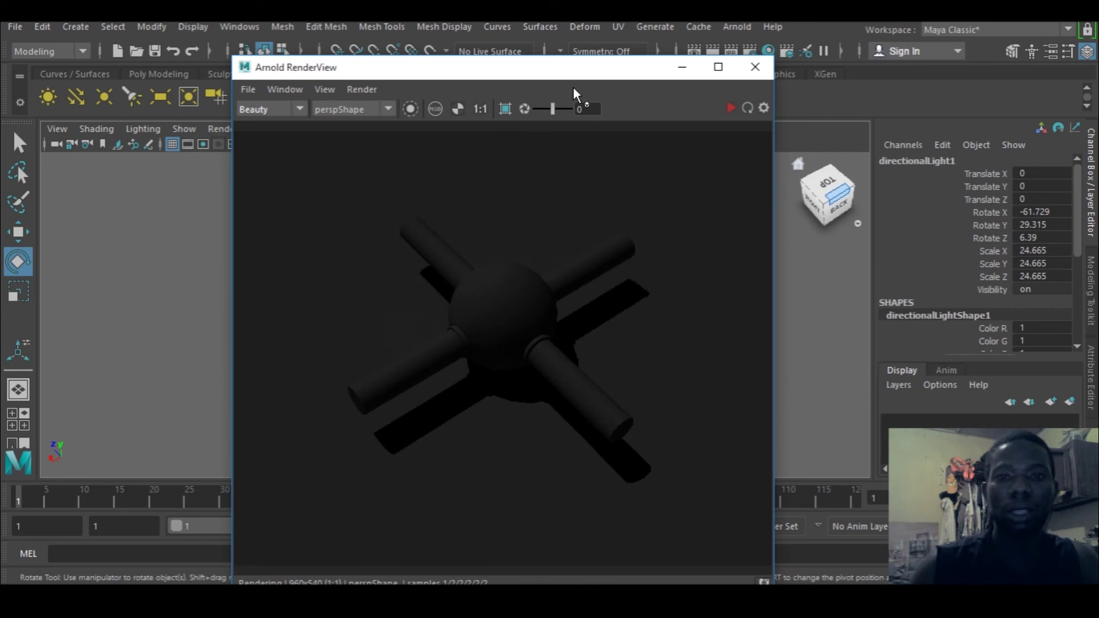
pyautogui.moveTo(573, 70); pyautogui.dragTo(426, 63)
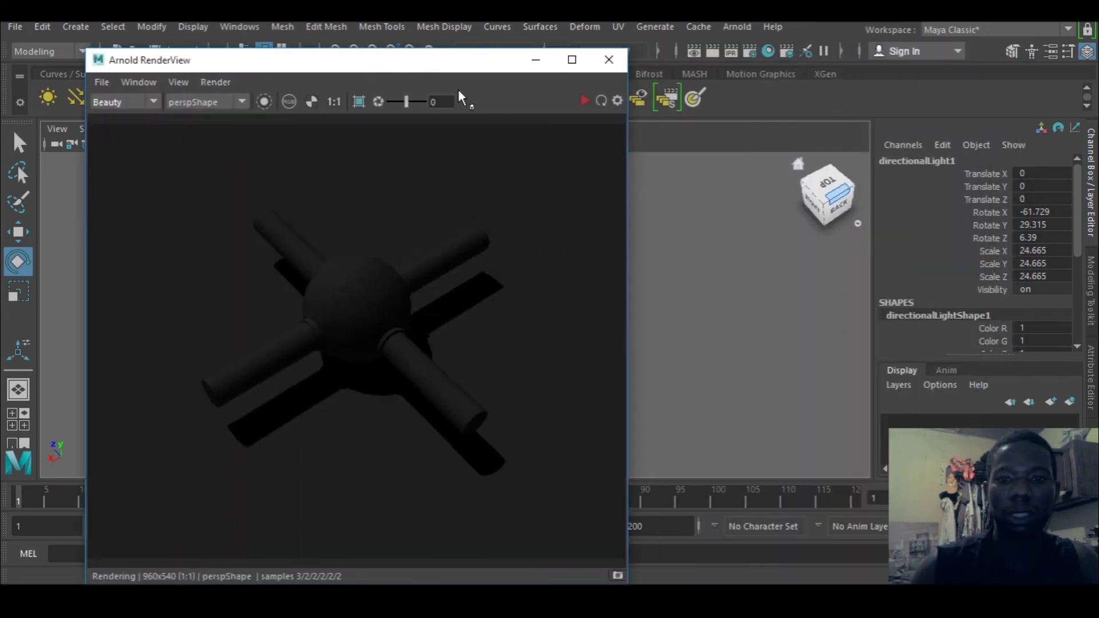
# Start a live IPR render and lower the directional light's intensity to 4.935.
pyautogui.click(1092, 352)
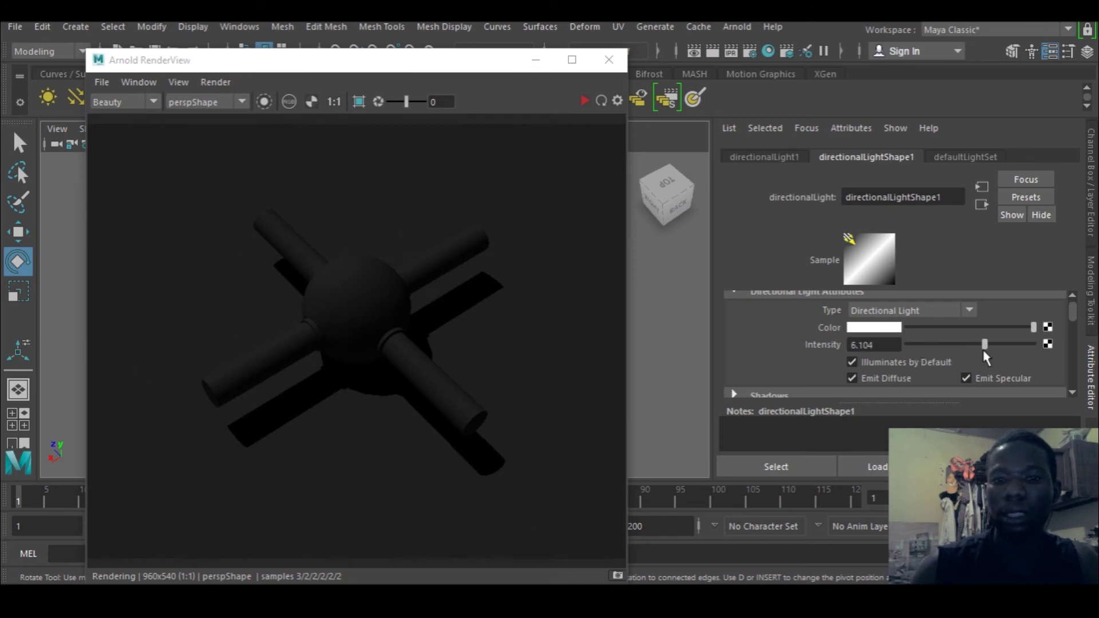
pyautogui.click(226, 84)
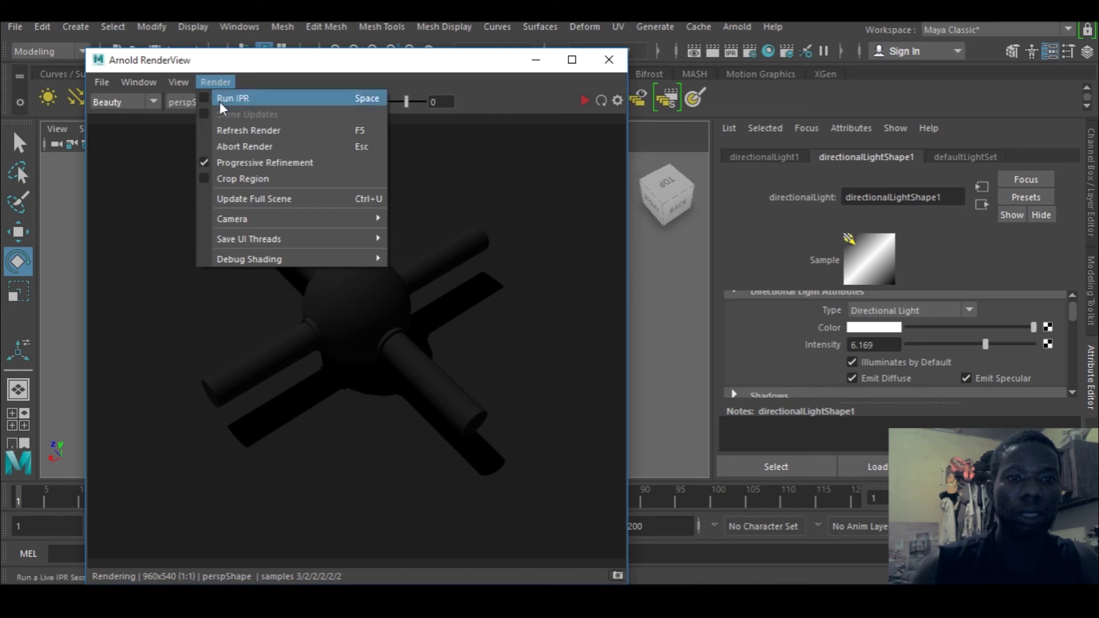
pyautogui.click(220, 100)
pyautogui.scroll(2, 411, 245)
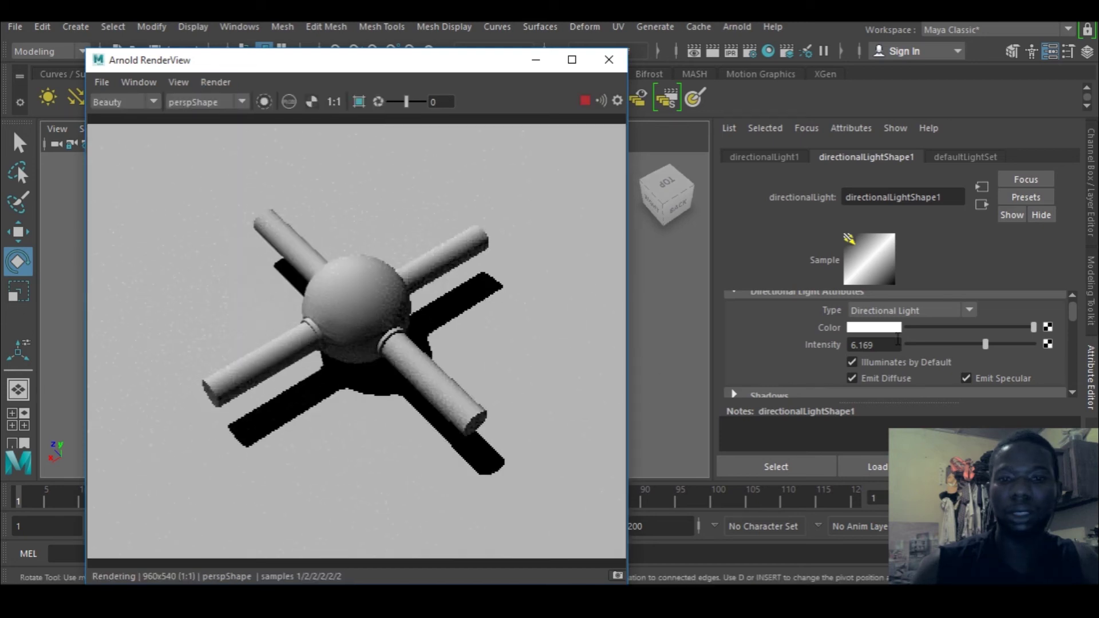
pyautogui.scroll(1, 412, 305)
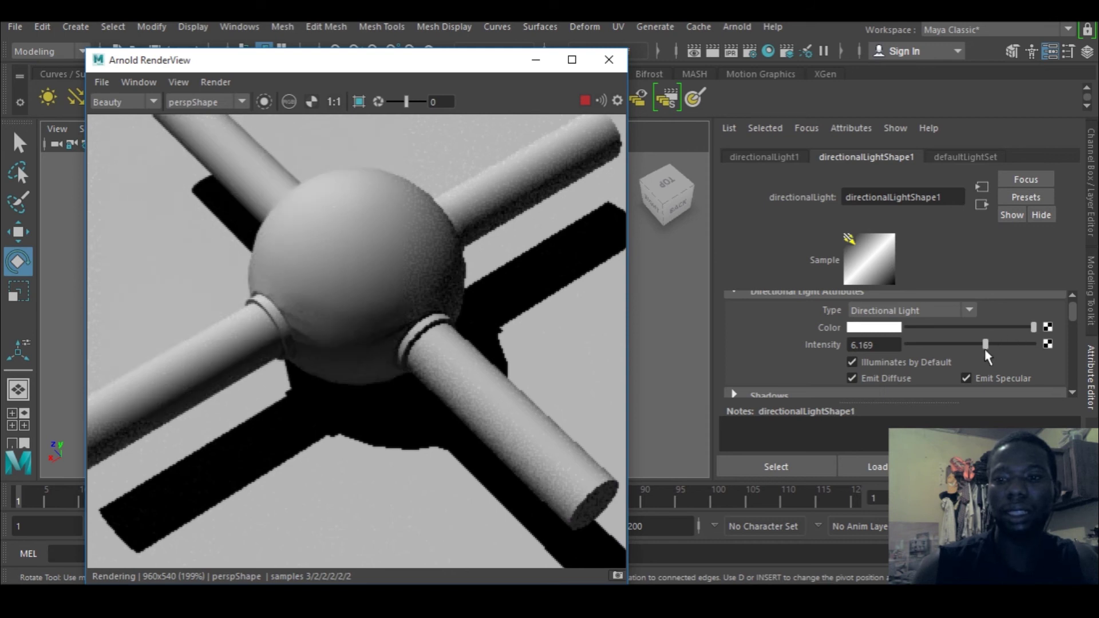
pyautogui.moveTo(985, 345); pyautogui.dragTo(969, 346)
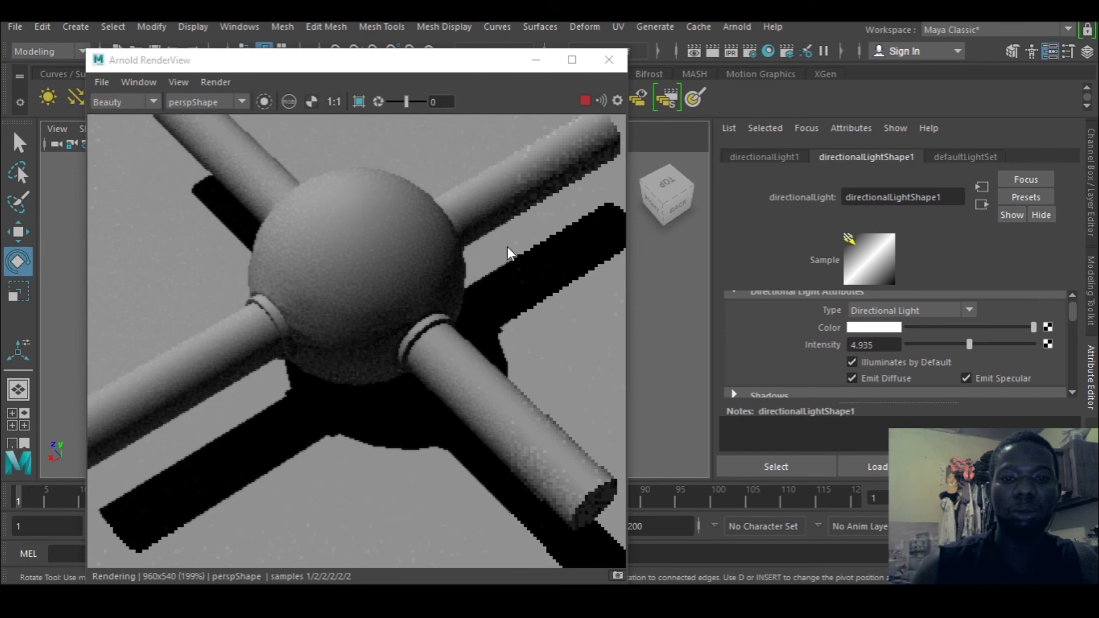
pyautogui.moveTo(455, 66); pyautogui.dragTo(848, 281)
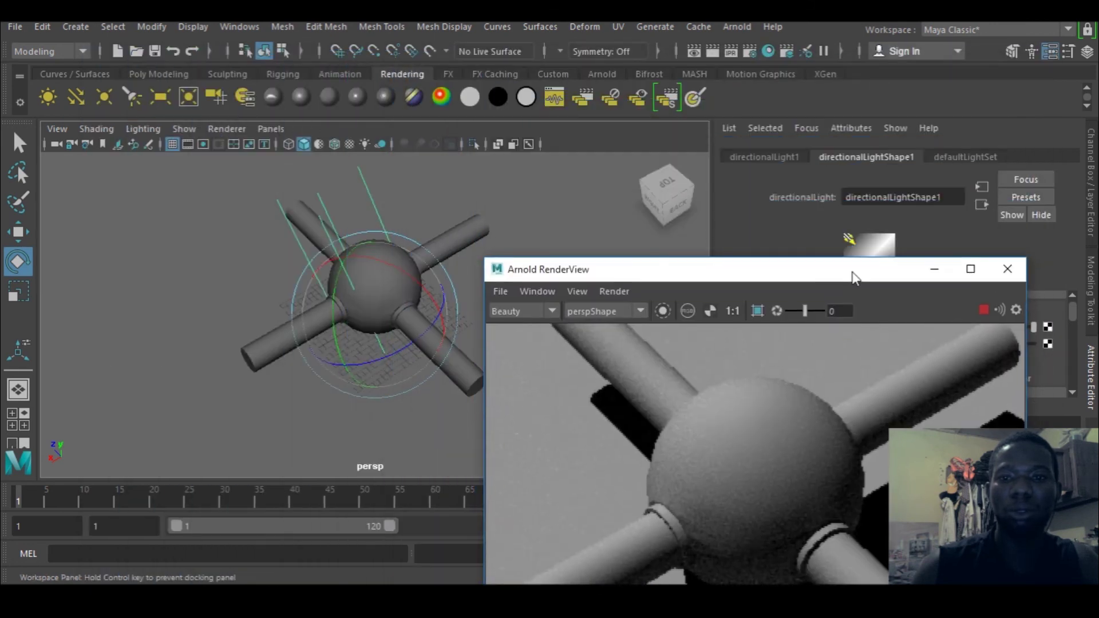
# Add an Arnold skydome light and fine-tune its exposure.
pyautogui.click(739, 25)
pyautogui.moveTo(815, 107)
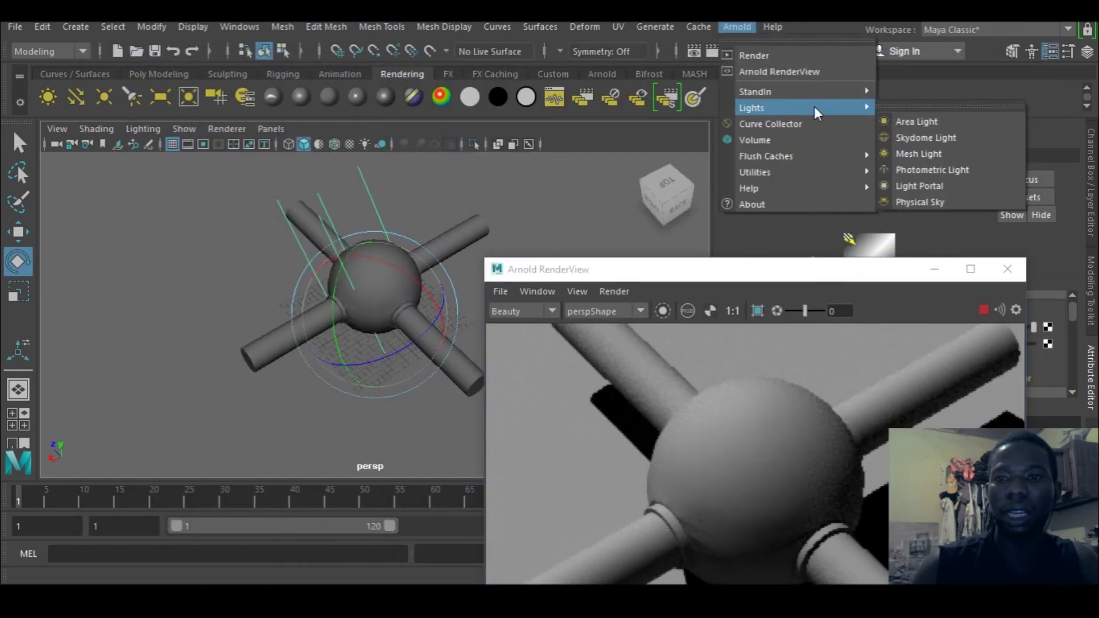
pyautogui.click(933, 138)
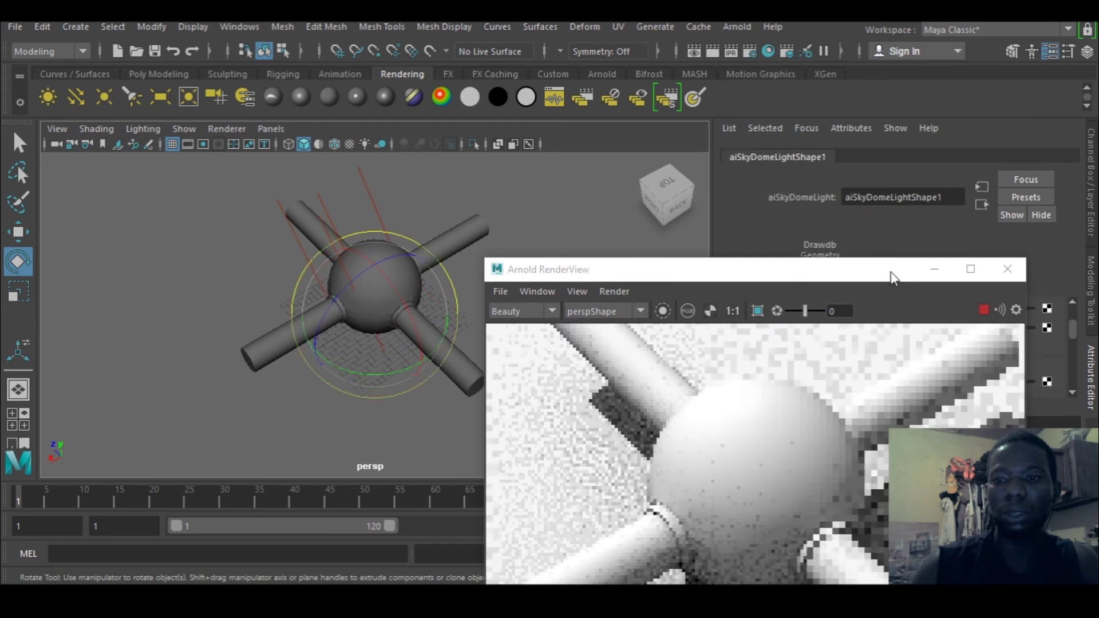
pyautogui.moveTo(887, 276); pyautogui.dragTo(644, 85)
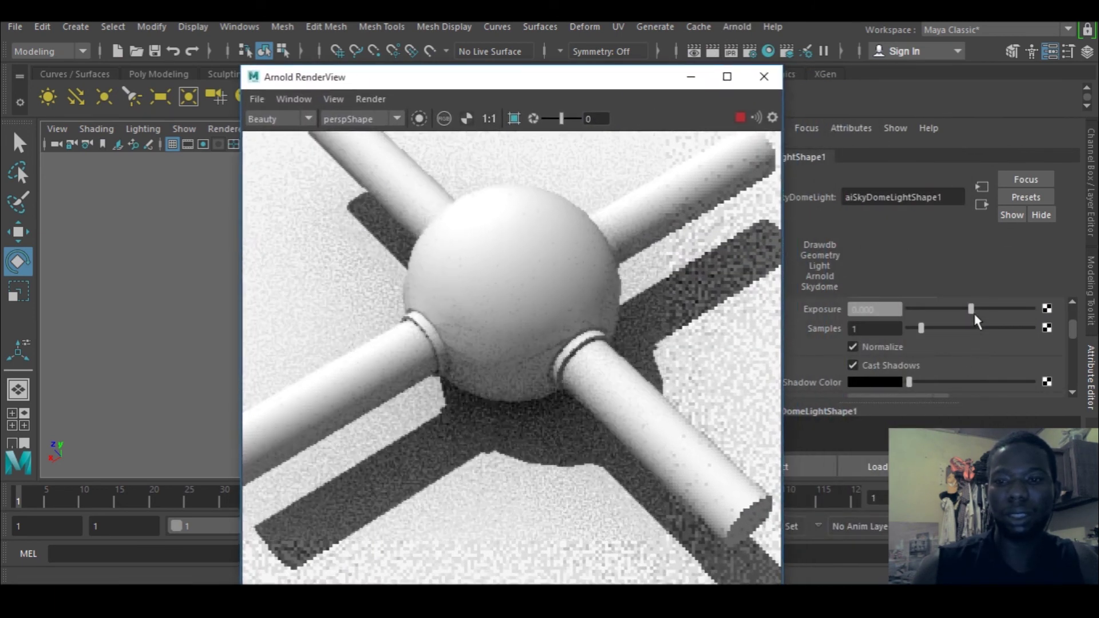
pyautogui.moveTo(970, 309)
pyautogui.mouseDown()
pyautogui.moveTo(952, 313)
pyautogui.moveTo(971, 315)
pyautogui.mouseUp()
# Rotate the light slightly and lower the directional light's intensity to 2.013.
pyautogui.moveTo(624, 77); pyautogui.dragTo(1020, 77)
pyautogui.moveTo(380, 204); pyautogui.dragTo(372, 192)
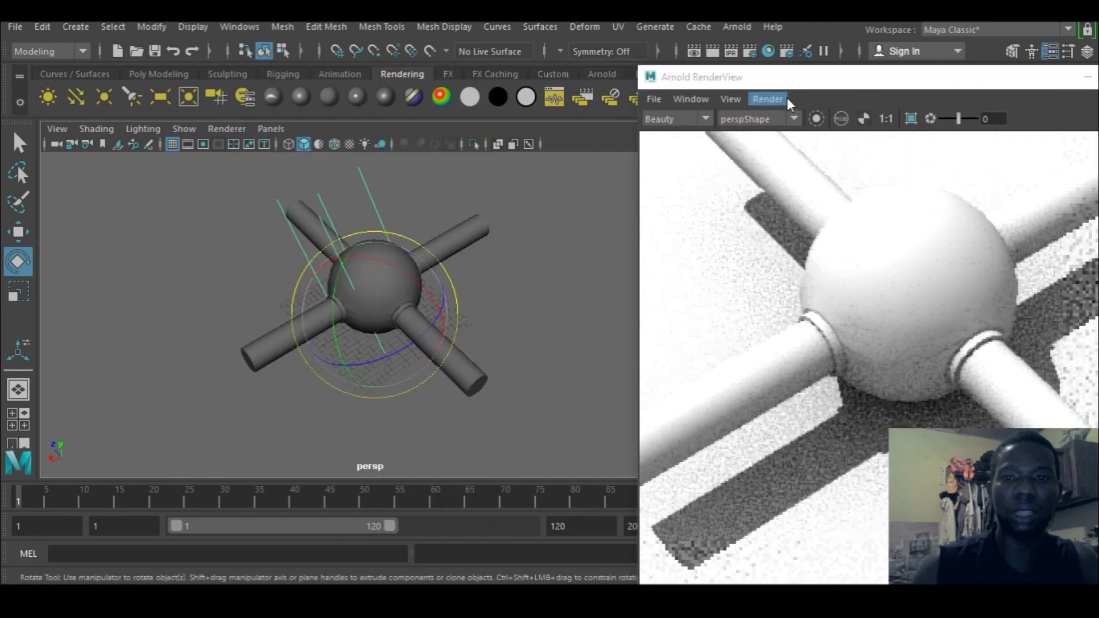
pyautogui.moveTo(803, 83); pyautogui.dragTo(392, 92)
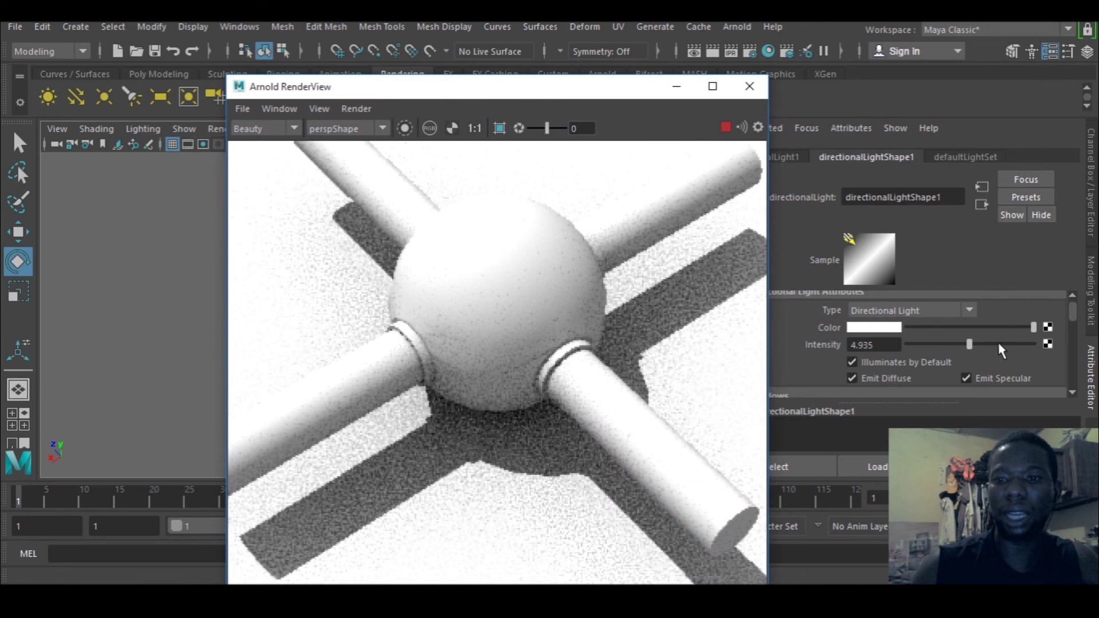
pyautogui.moveTo(969, 347); pyautogui.dragTo(934, 346)
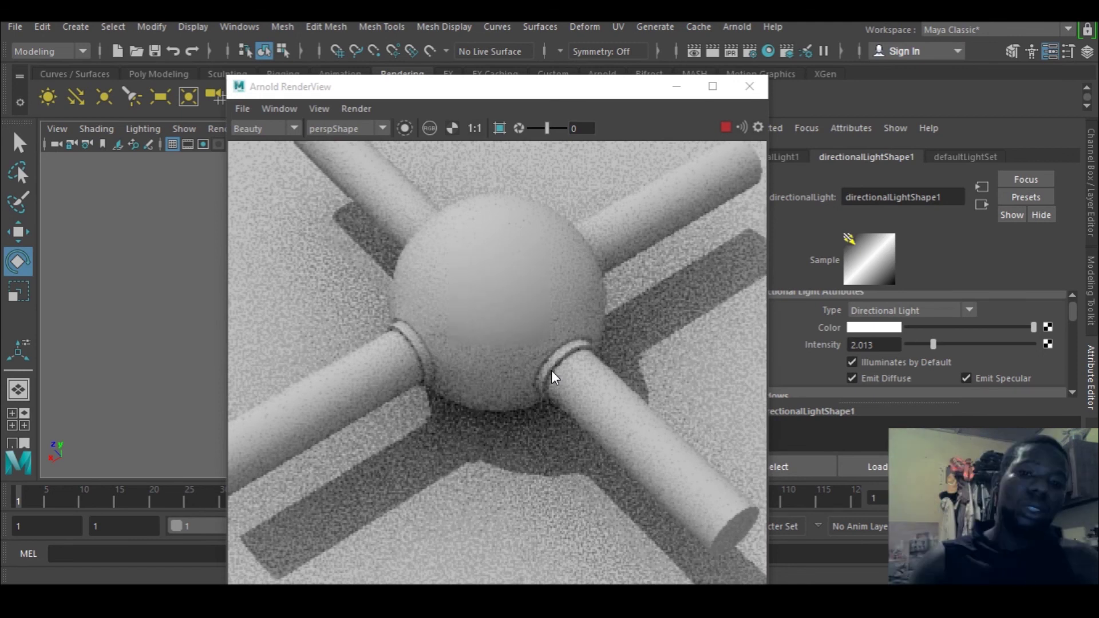
pyautogui.moveTo(455, 97); pyautogui.dragTo(655, 75)
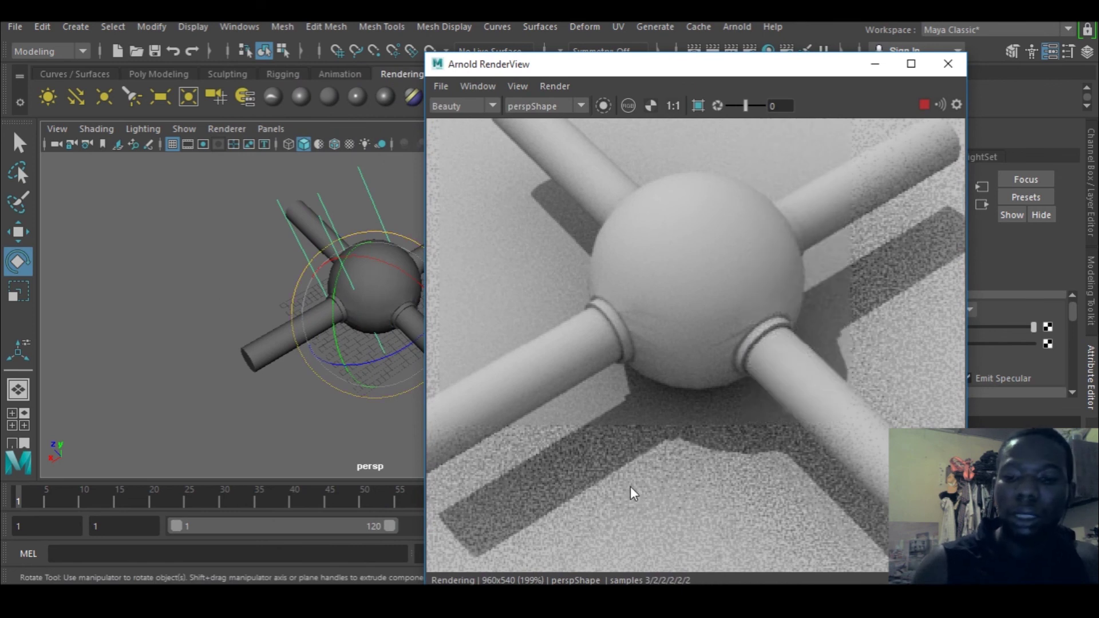